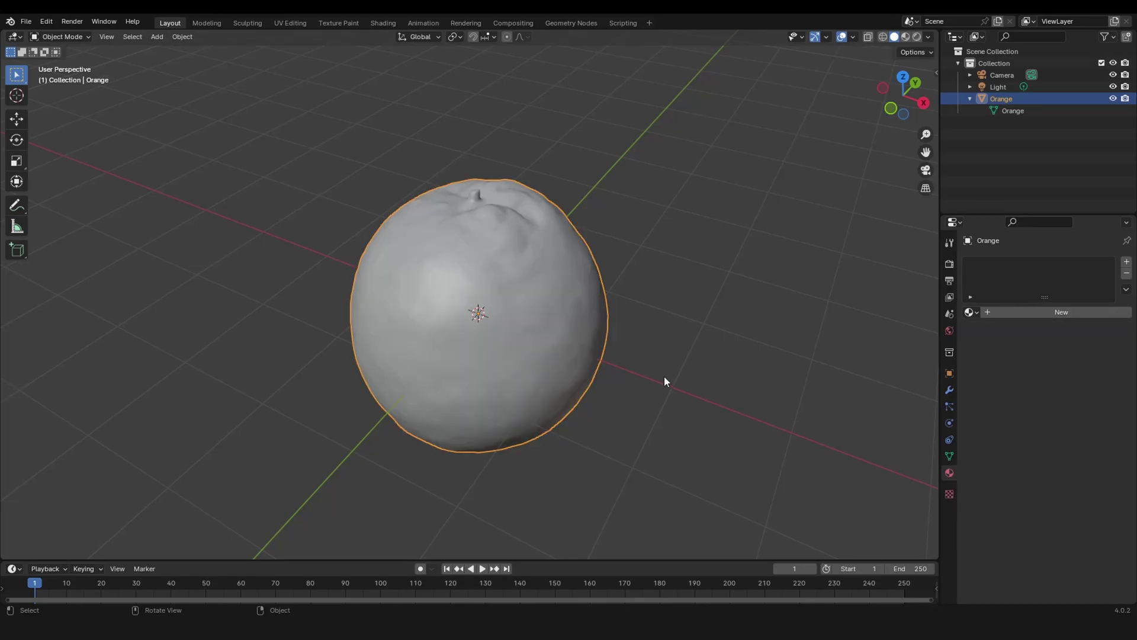
Turn on the Statistics overlay in the viewport
{"action": "left_click", "coordinate": [854, 37]}
{"action": "left_click", "coordinate": [783, 130]}
{"action": "left_click", "coordinate": [705, 250]}
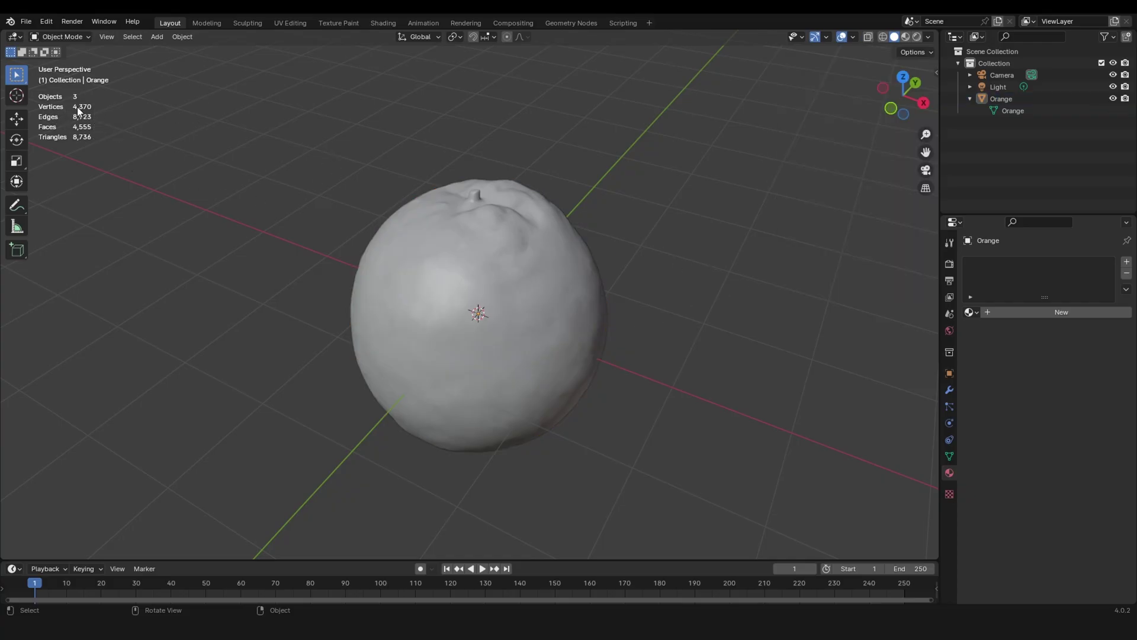
Select the orange and show its Modifier Properties
{"action": "left_click", "coordinate": [517, 270]}
{"action": "middle_click_drag", "start_coordinate": [668, 294], "coordinate": [888, 308]}
{"action": "left_click", "coordinate": [950, 389]}
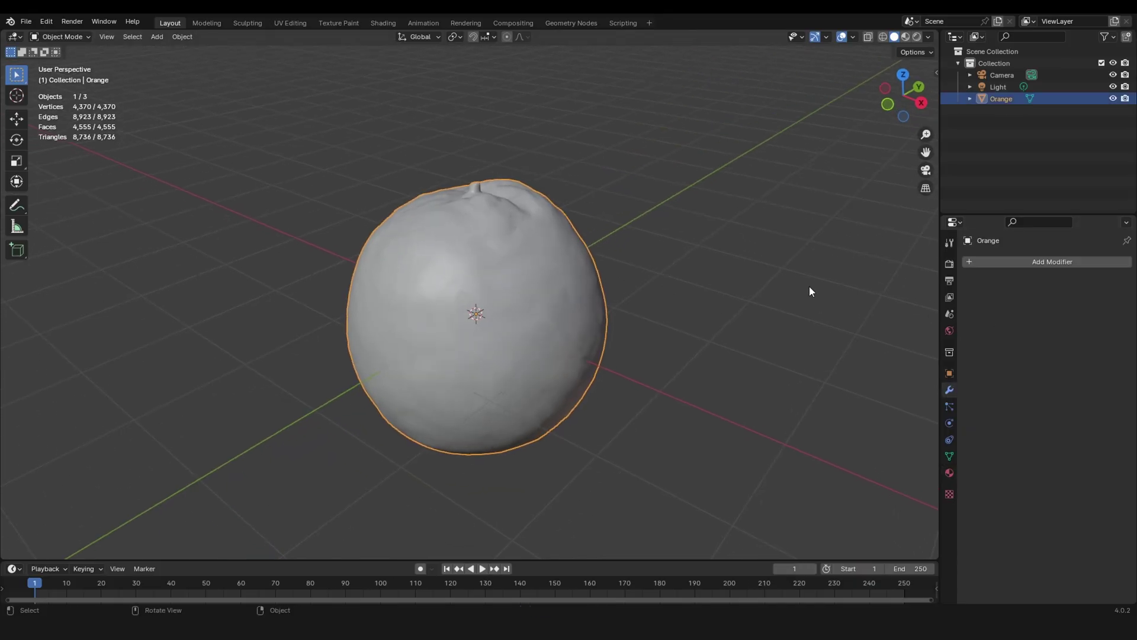
Paste a copy of the orange and add a Decimate modifier to Orange.001
{"action": "key", "text": "ctrl+v"}
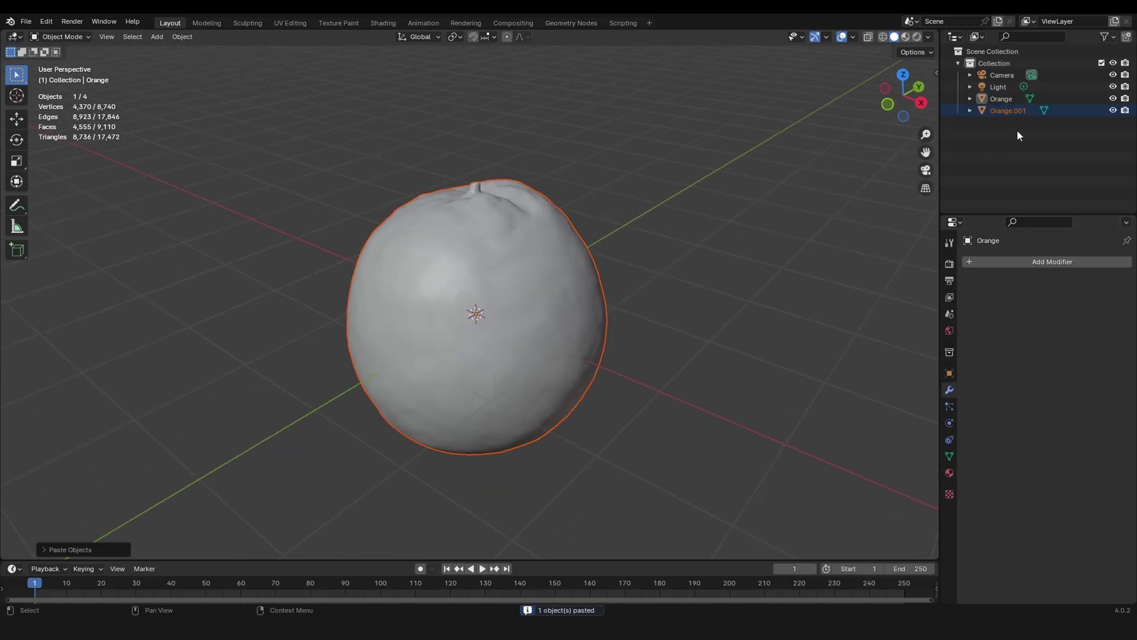
{"action": "left_click", "coordinate": [1021, 112]}
{"action": "left_click", "coordinate": [1005, 264]}
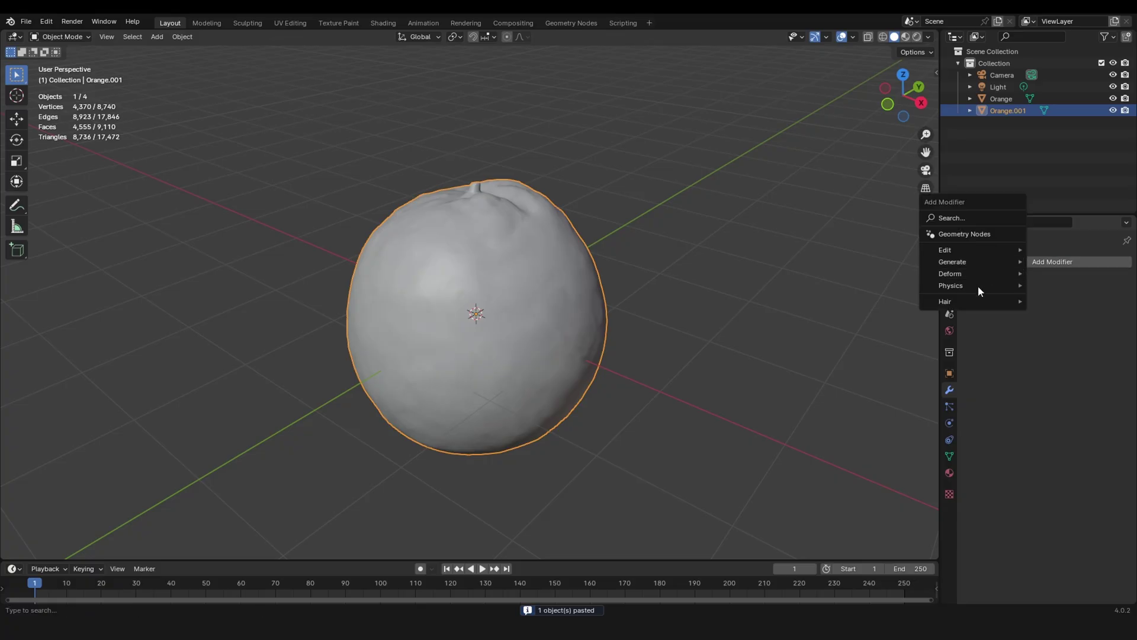
{"action": "mouse_move", "coordinate": [965, 261]}
{"action": "left_click", "coordinate": [995, 307]}
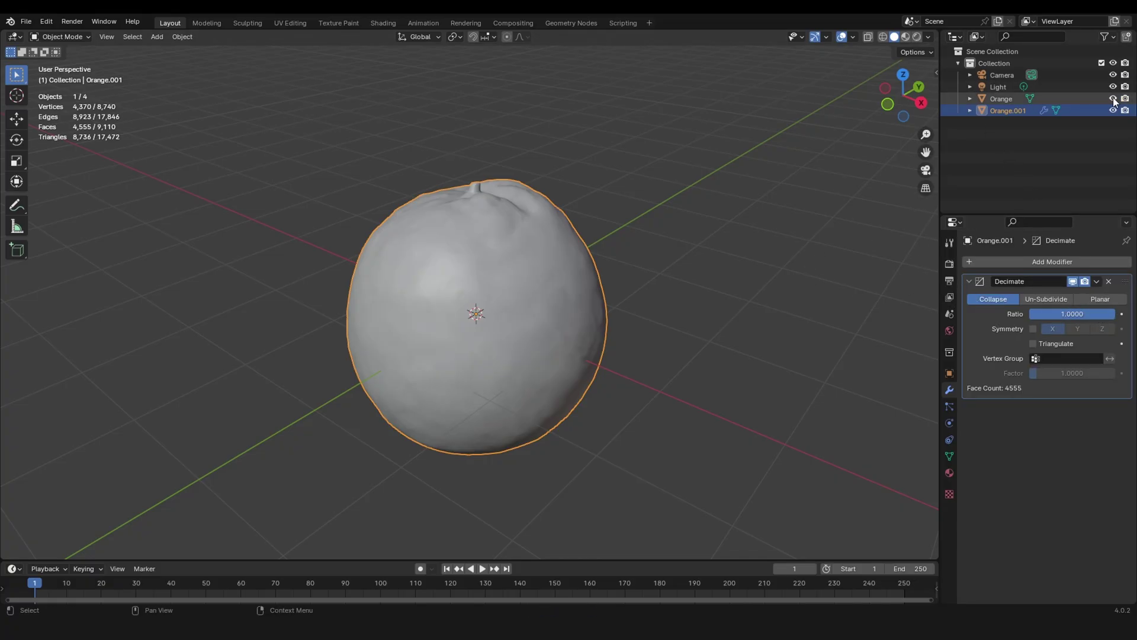
Set the Decimate ratio to about 0.1361 and apply it, leaving 1,121 faces
{"action": "key", "text": "Tab"}
{"action": "left_click_drag", "start_coordinate": [1095, 314], "coordinate": [1041, 314]}
{"action": "key", "text": "Tab"}
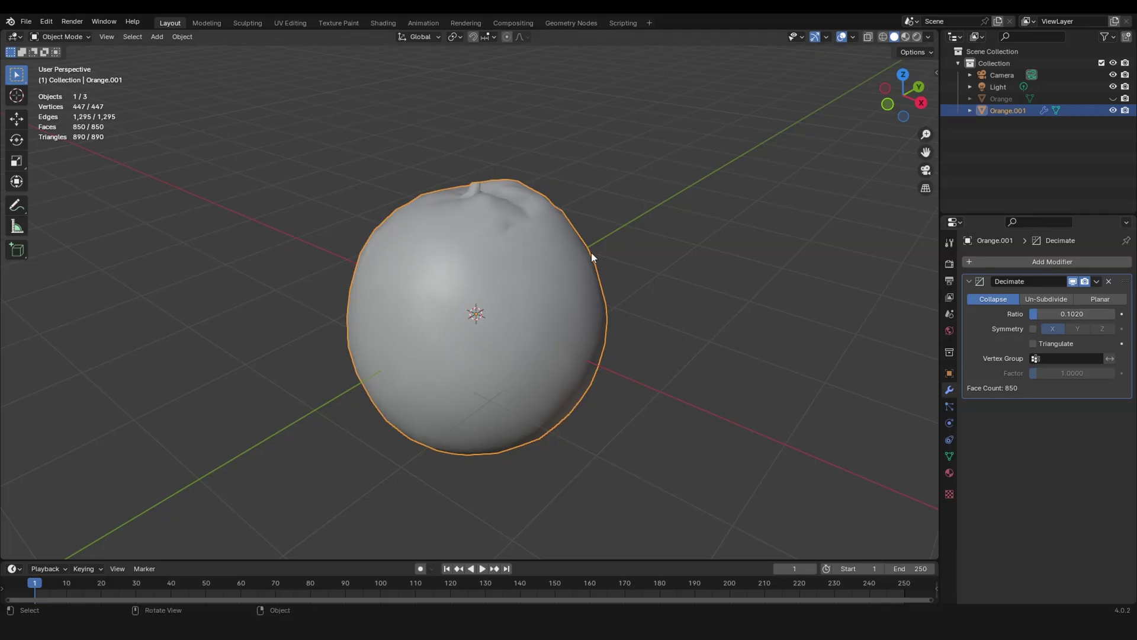
{"action": "middle_click_drag", "start_coordinate": [591, 252], "coordinate": [533, 333]}
{"action": "mouse_move", "coordinate": [1040, 314]}
{"action": "left_mouse_down"}
{"action": "mouse_move", "coordinate": [1029, 313]}
{"action": "mouse_move", "coordinate": [1044, 314]}
{"action": "left_mouse_up"}
{"action": "middle_click_drag", "start_coordinate": [533, 308], "coordinate": [616, 322]}
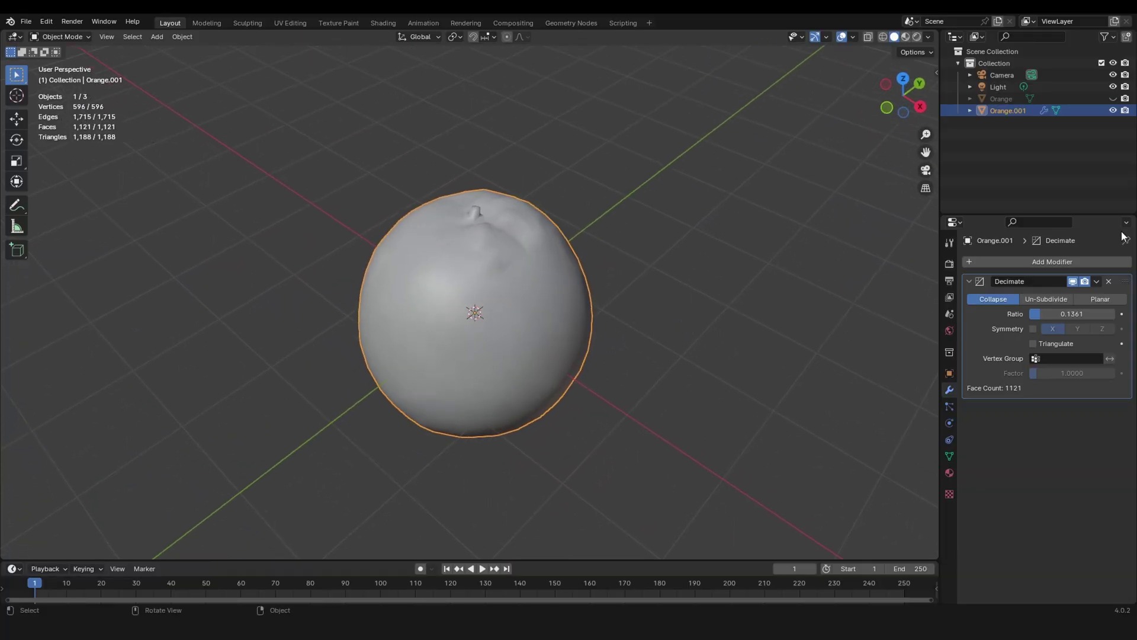
{"action": "left_click", "coordinate": [1097, 280]}
{"action": "left_click", "coordinate": [1061, 292]}
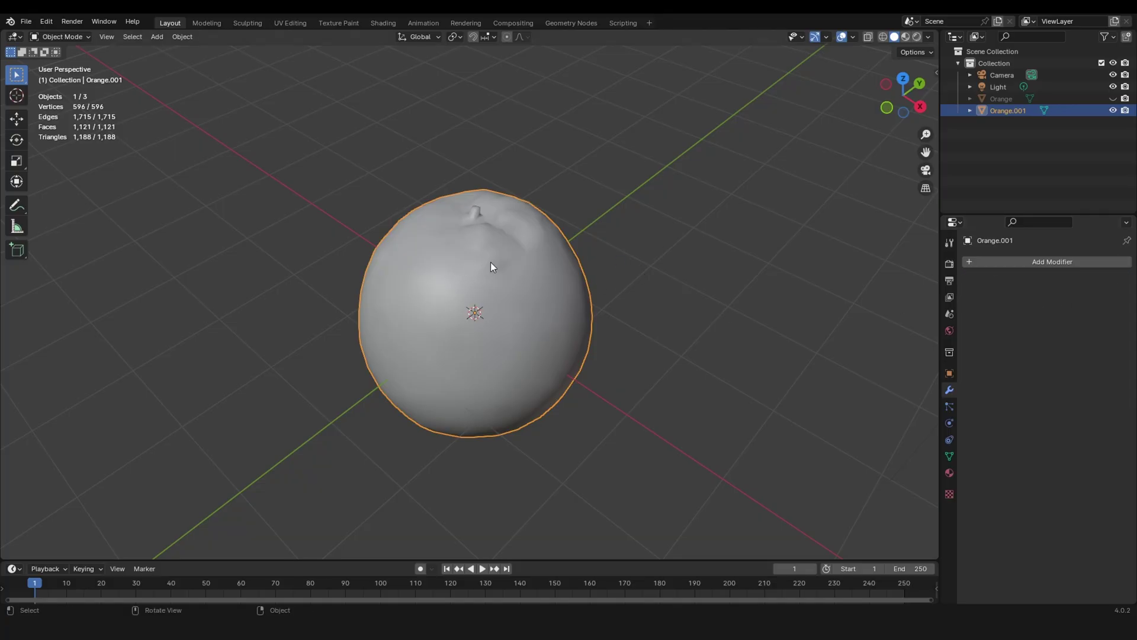
{"action": "left_click", "coordinate": [774, 307]}
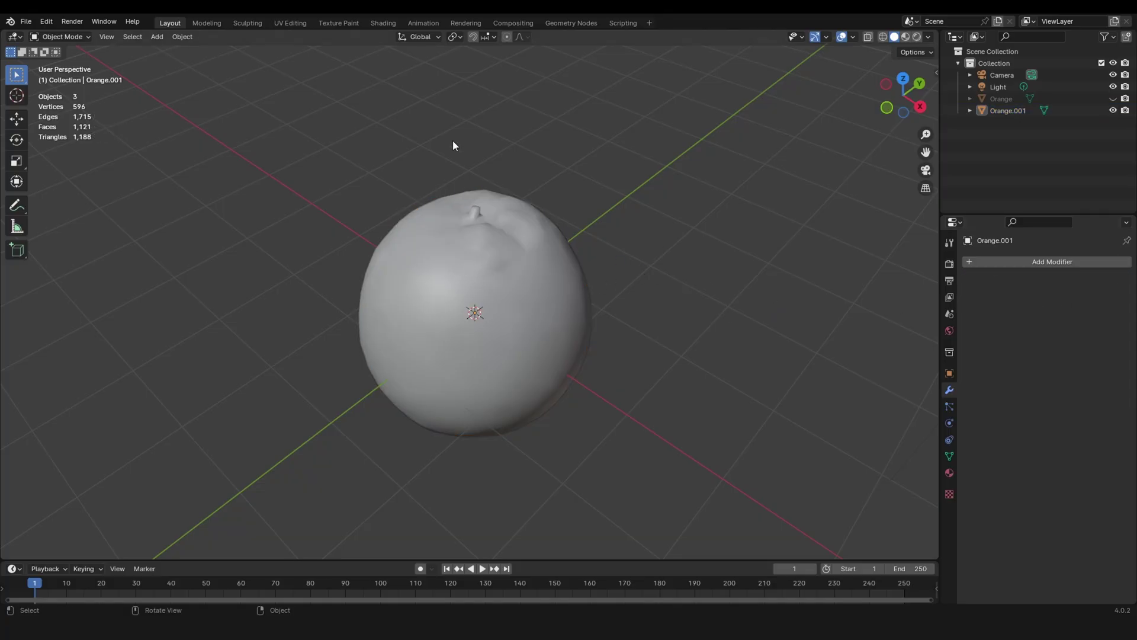
With Orange.001 selected, create a 4096 × 4096 image named 'Normal' without alpha in UV Editing
{"action": "left_click", "coordinate": [436, 200]}
{"action": "left_click", "coordinate": [289, 21]}
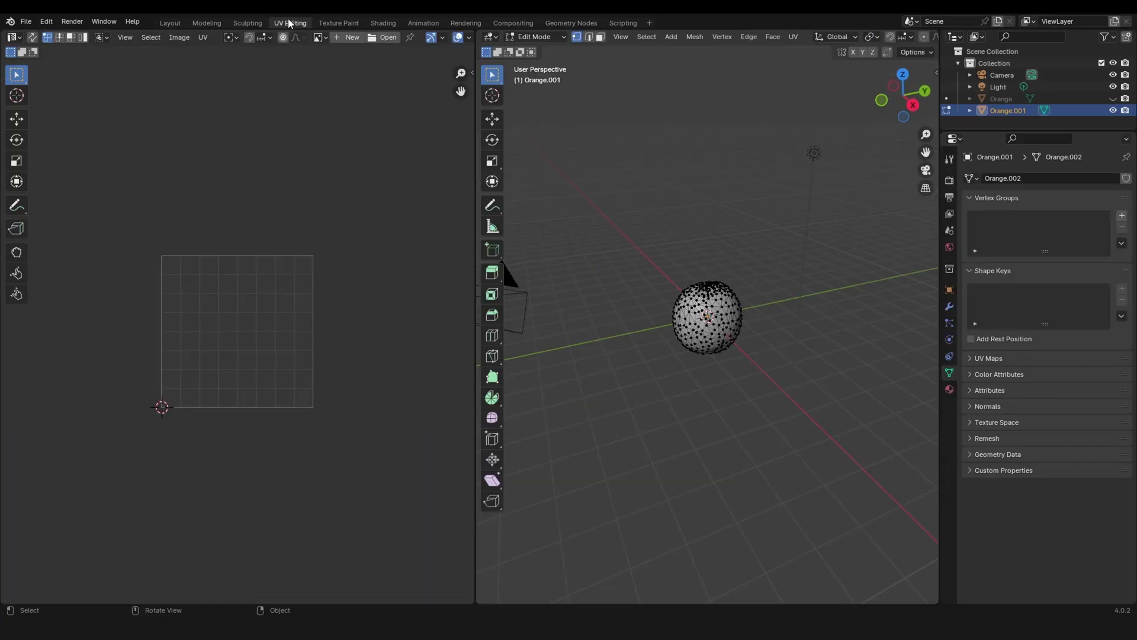
{"action": "left_click", "coordinate": [358, 39]}
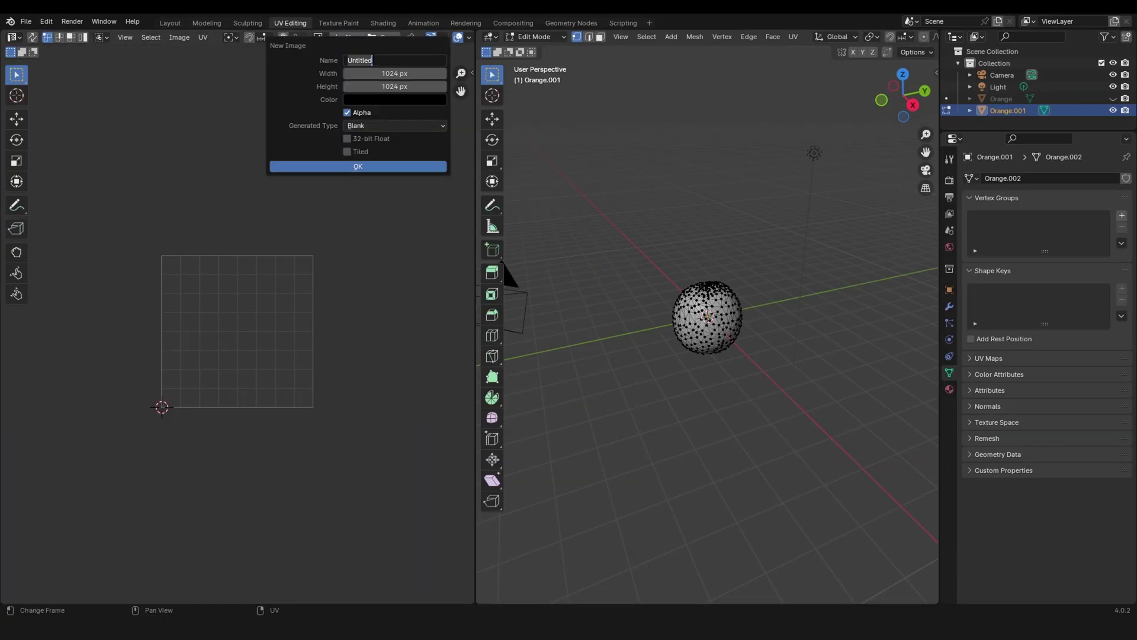
{"action": "type", "text": "Normal"}
{"action": "key", "text": "Return"}
{"action": "left_click", "coordinate": [398, 75]}
{"action": "type", "text": "4096"}
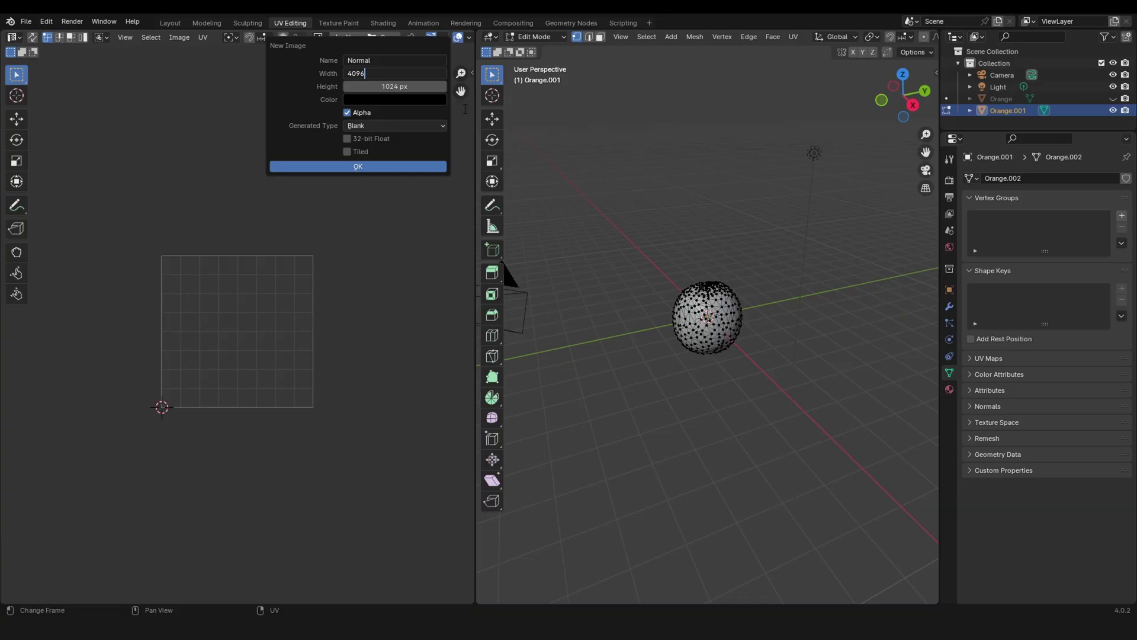
{"action": "key", "text": "Tab"}
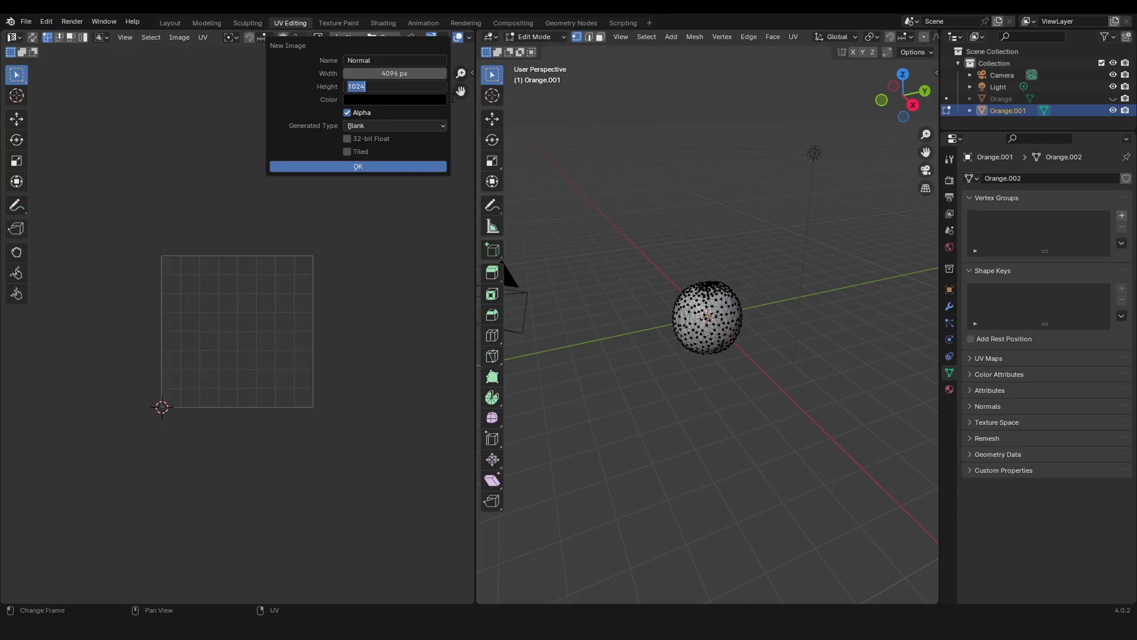
{"action": "type", "text": "4096"}
{"action": "key", "text": "Return"}
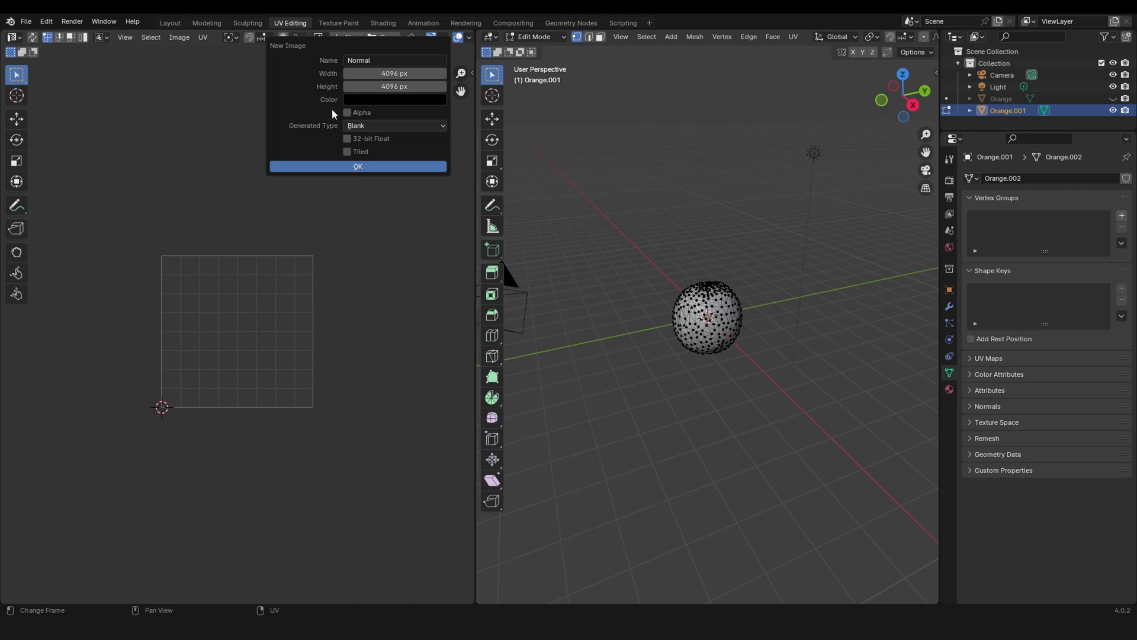
{"action": "left_click", "coordinate": [338, 166]}
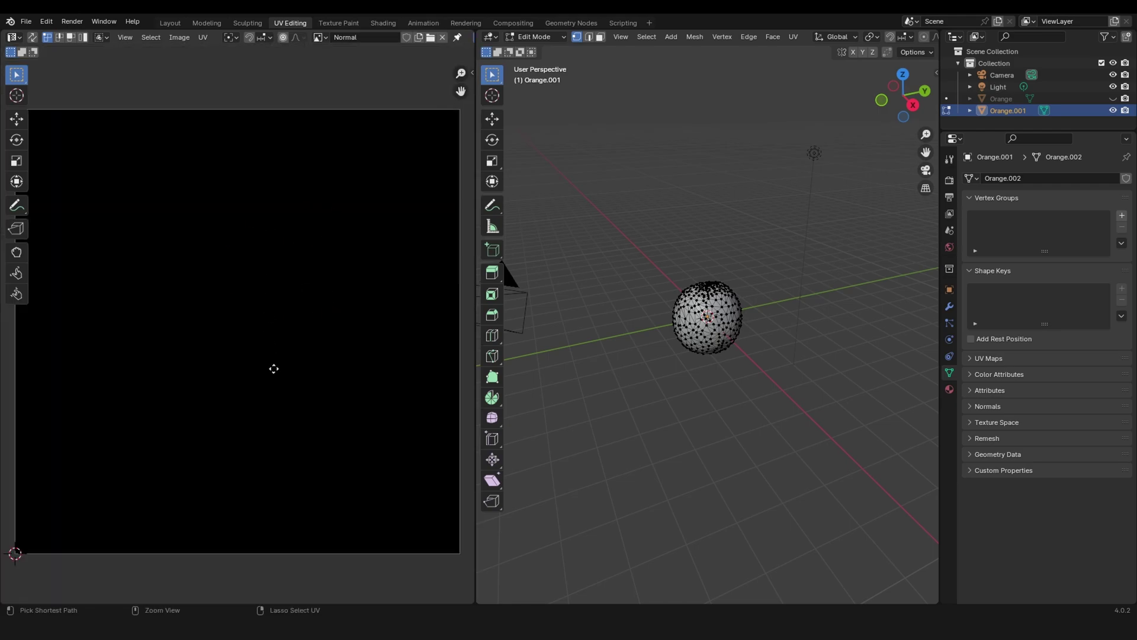
Smart UV Project the whole mesh with a 0.01 island margin
{"action": "key", "text": "Home"}
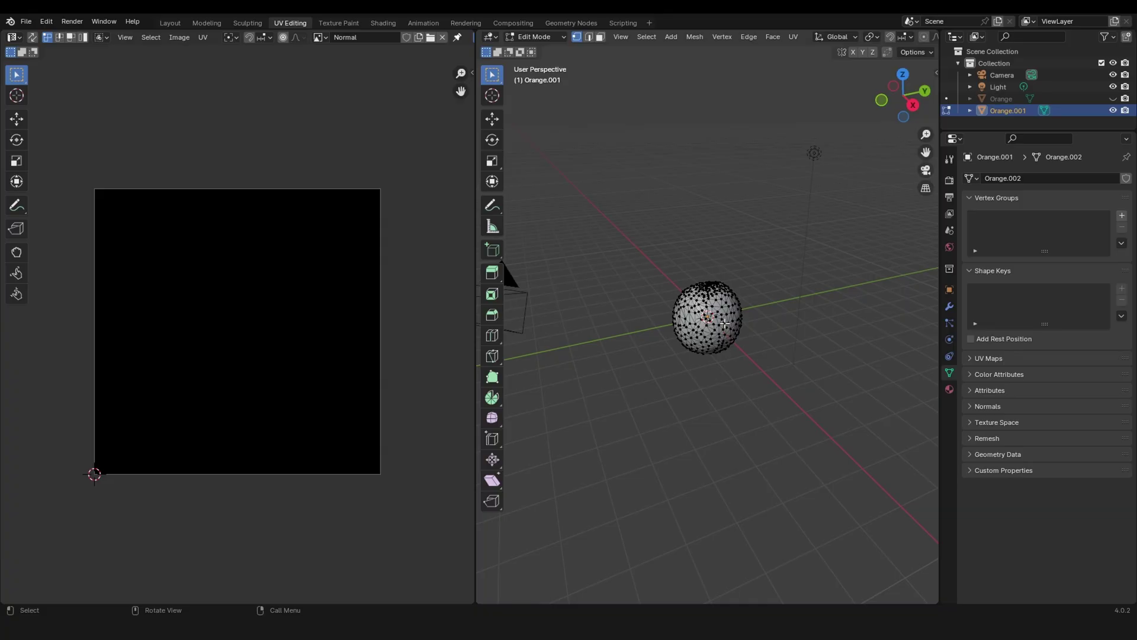
{"action": "key", "text": "a"}
{"action": "middle_click_drag", "start_coordinate": [721, 335], "coordinate": [542, 363], "text": "ctrl"}
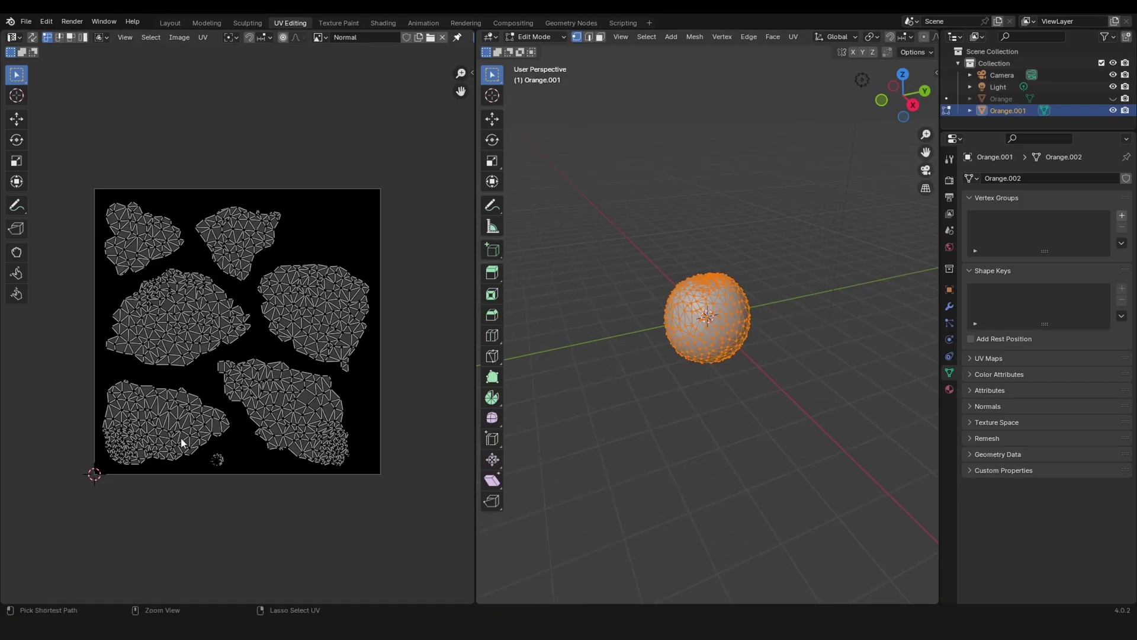
{"action": "scroll", "coordinate": [183, 443], "scroll_direction": "up", "scroll_amount": 3}
{"action": "key", "text": "u"}
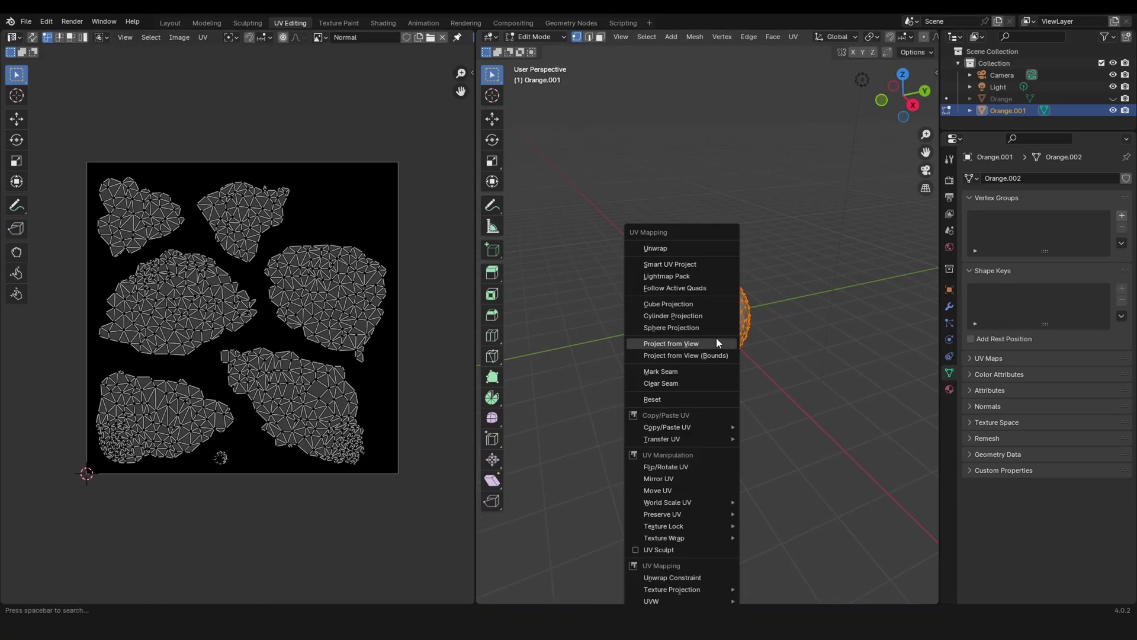
{"action": "left_click", "coordinate": [683, 263]}
{"action": "left_click", "coordinate": [733, 312]}
{"action": "type", "text": "0.0"}
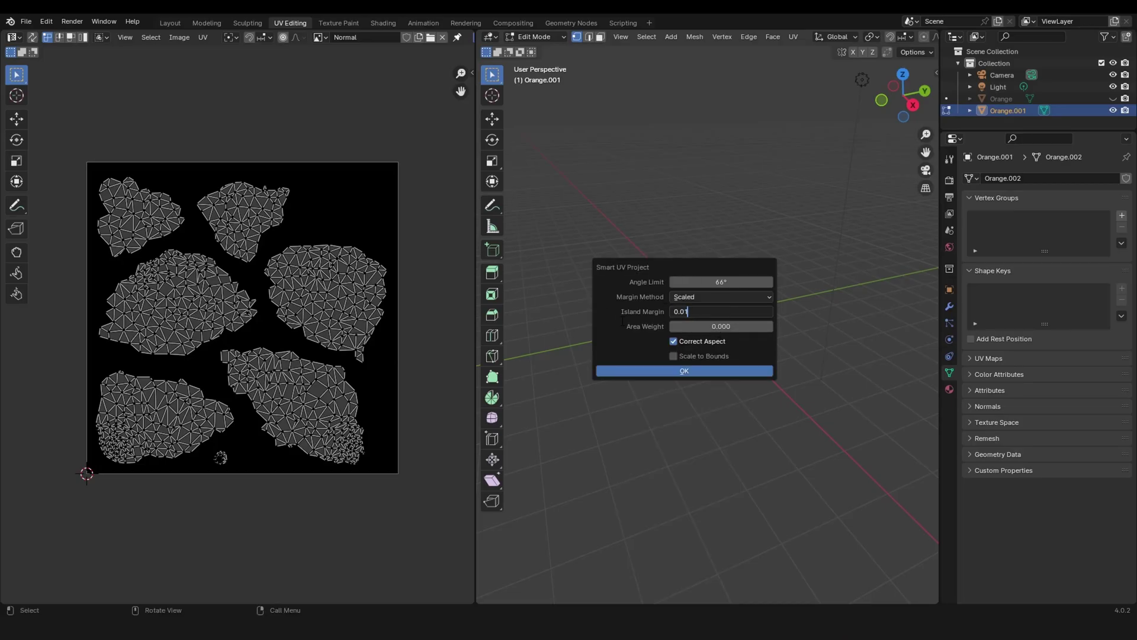
{"action": "type", "text": "1"}
{"action": "left_click", "coordinate": [669, 369]}
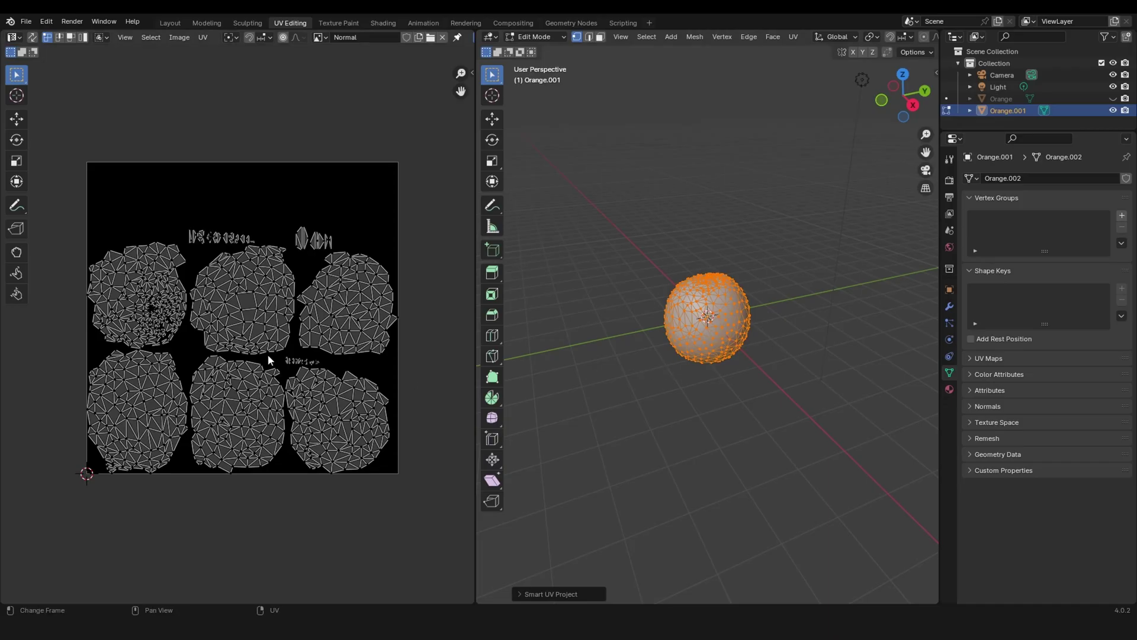
Move the stray UV vertex near the hole up and to the left
{"action": "scroll", "coordinate": [219, 282], "scroll_direction": "up", "scroll_amount": 5}
{"action": "scroll", "coordinate": [219, 282], "scroll_direction": "up", "scroll_amount": 4}
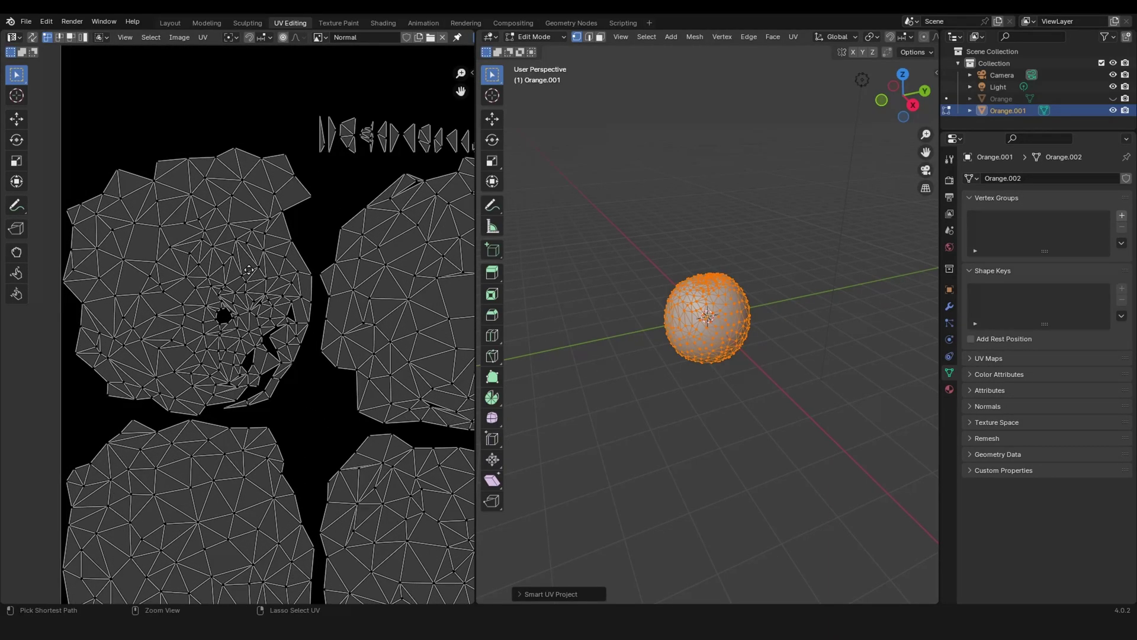
{"action": "scroll", "coordinate": [255, 307], "scroll_direction": "up", "scroll_amount": 4}
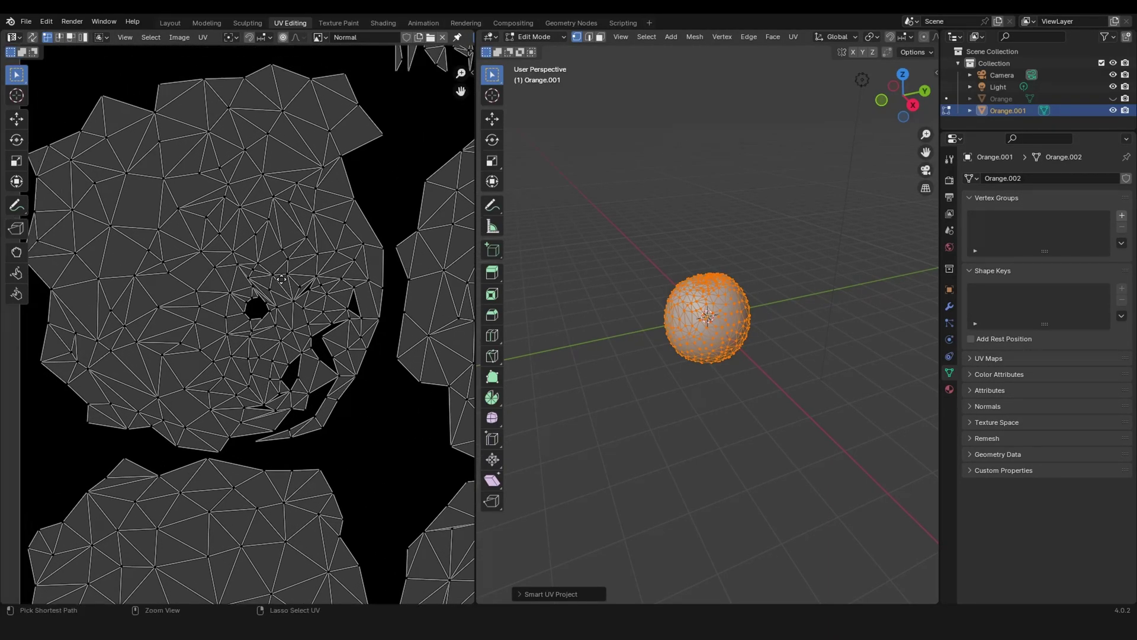
{"action": "left_click", "coordinate": [256, 255]}
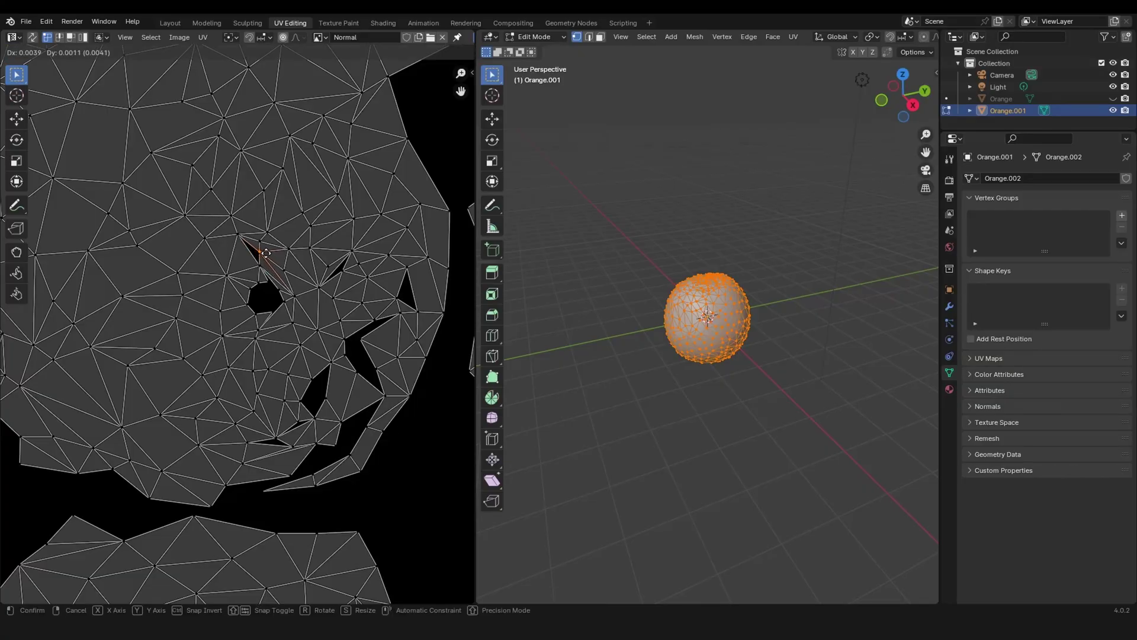
{"action": "scroll", "coordinate": [246, 177], "scroll_direction": "up", "scroll_amount": 2}
{"action": "middle_click_drag", "start_coordinate": [244, 177], "coordinate": [271, 331]}
{"action": "scroll", "coordinate": [279, 367], "scroll_direction": "up", "scroll_amount": 2}
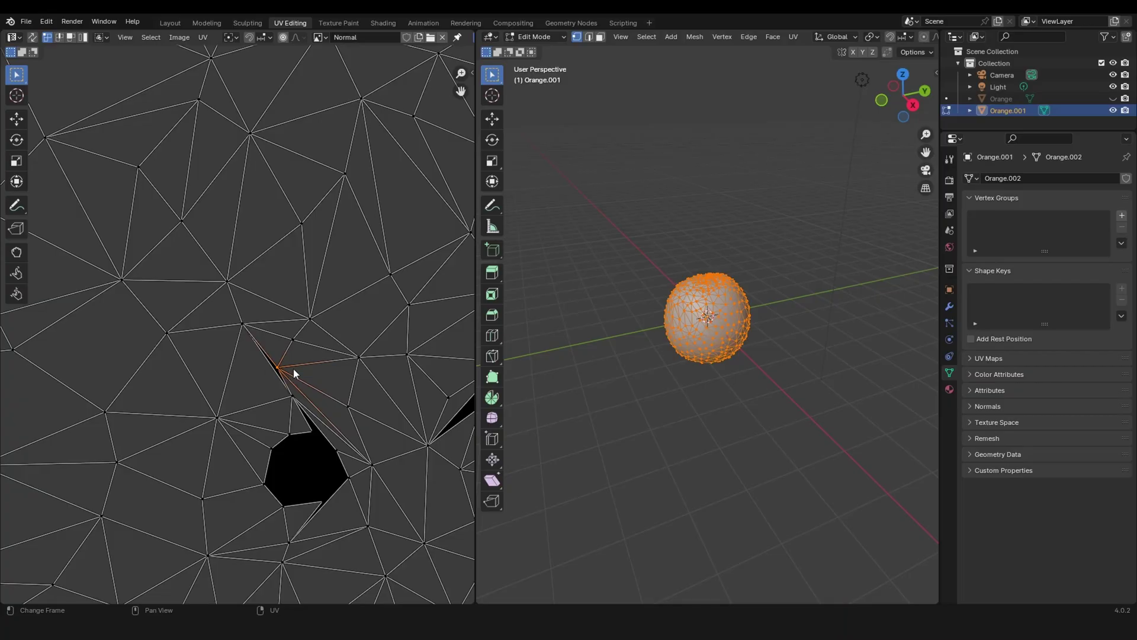
{"action": "left_click_drag", "start_coordinate": [284, 394], "coordinate": [244, 378]}
{"action": "scroll", "coordinate": [358, 386], "scroll_direction": "down", "scroll_amount": 9}
{"action": "scroll", "coordinate": [372, 408], "scroll_direction": "up", "scroll_amount": 4}
{"action": "scroll", "coordinate": [371, 407], "scroll_direction": "down", "scroll_amount": 6}
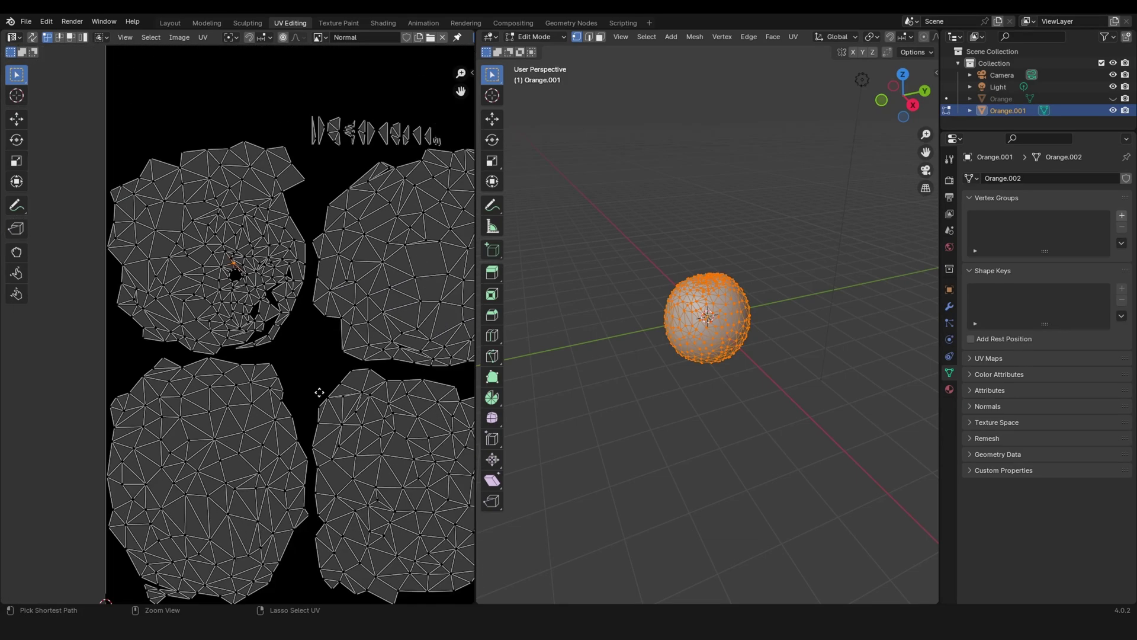
Orbit around the orange, then select the whole mesh to display its UV layout
{"action": "left_click", "coordinate": [629, 396]}
{"action": "middle_click_drag", "start_coordinate": [629, 396], "coordinate": [752, 331]}
{"action": "scroll", "coordinate": [749, 371], "scroll_direction": "up", "scroll_amount": 6}
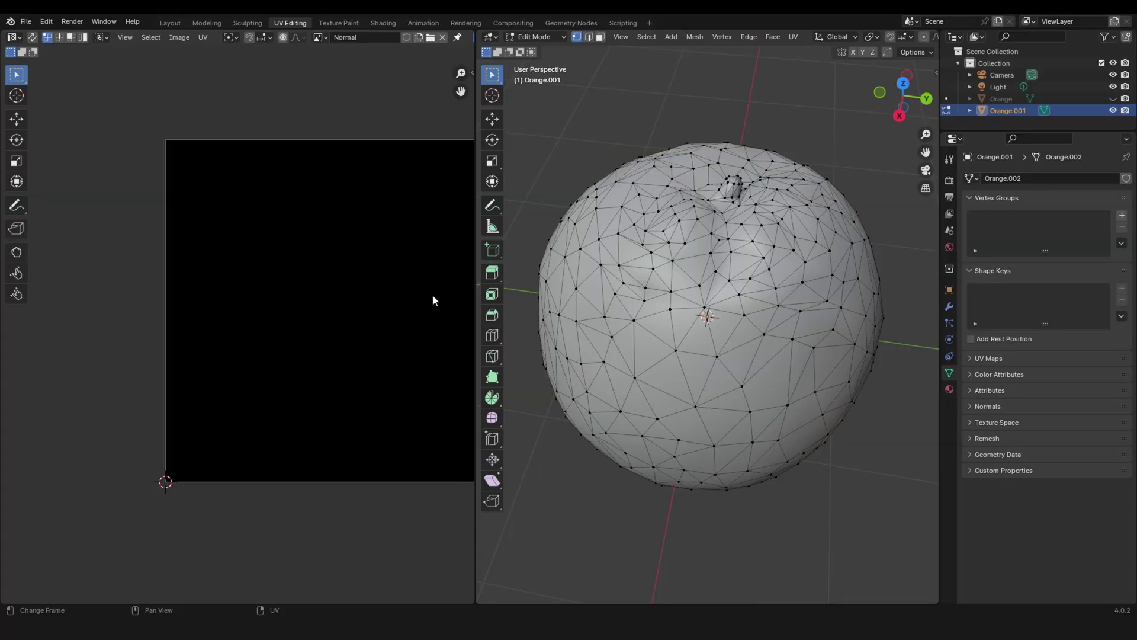
{"action": "middle_click_drag", "start_coordinate": [825, 349], "coordinate": [686, 256]}
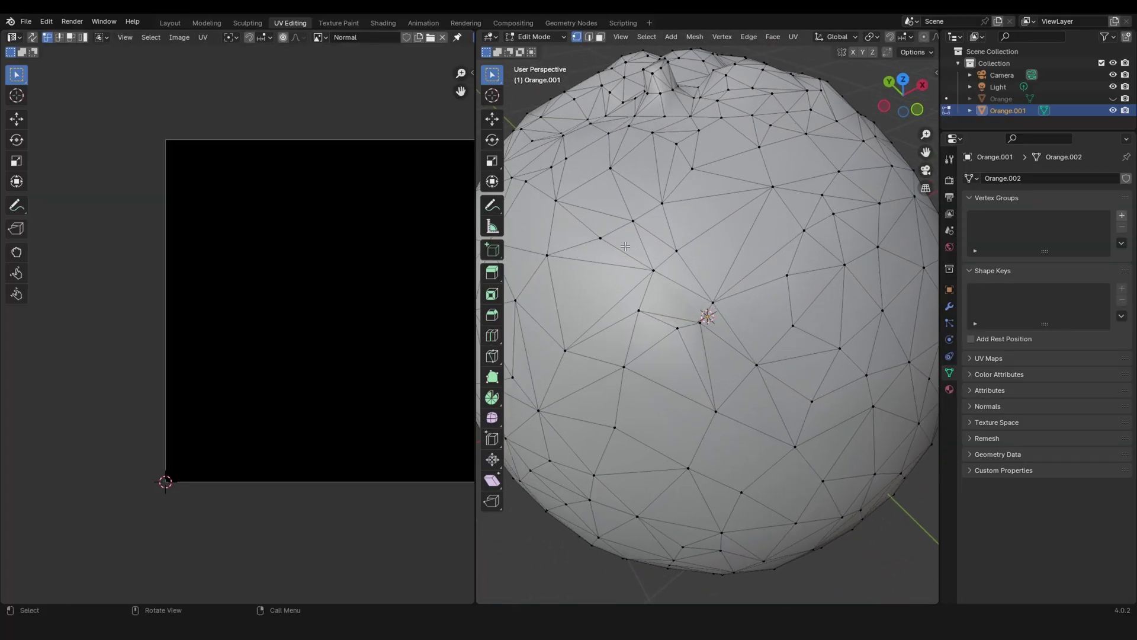
{"action": "middle_click_drag", "start_coordinate": [708, 323], "coordinate": [749, 249], "text": "ctrl"}
{"action": "key", "text": "a"}
{"action": "middle_click_drag", "start_coordinate": [417, 386], "coordinate": [341, 413]}
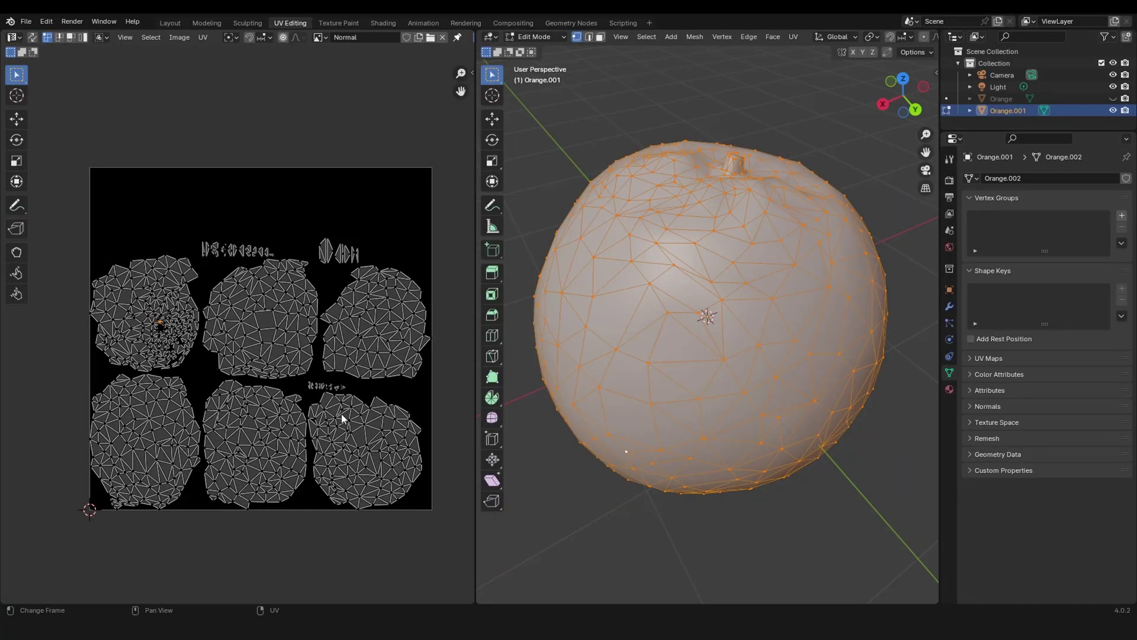
Return to Object Mode and switch to the Shading workspace
{"action": "key", "text": "Tab"}
{"action": "scroll", "coordinate": [786, 245], "scroll_direction": "down", "scroll_amount": 2}
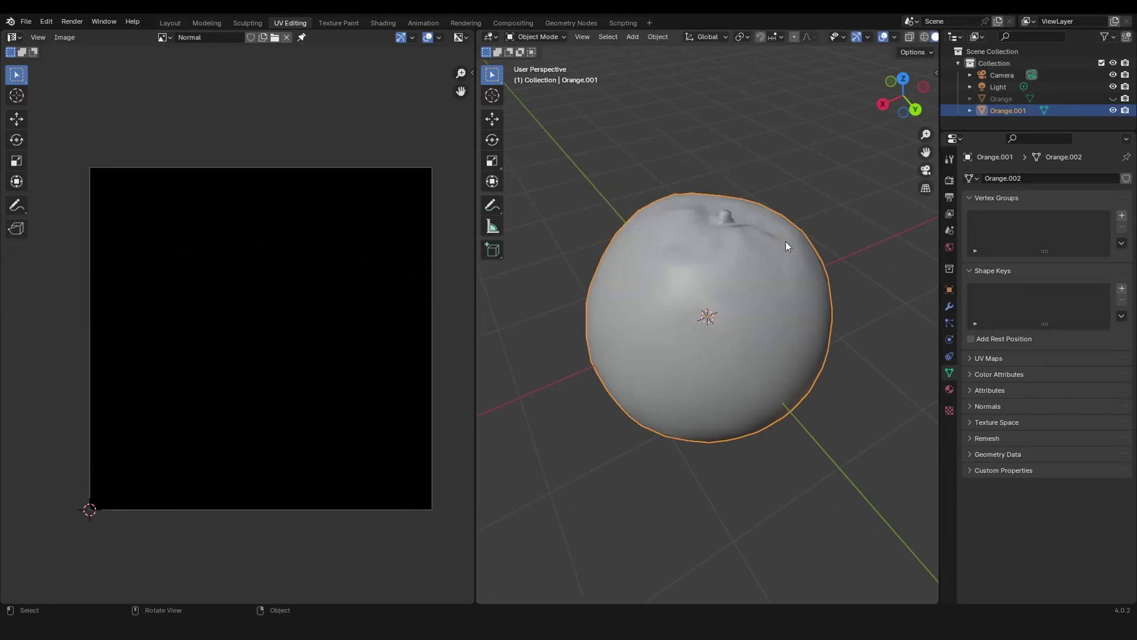
{"action": "left_click", "coordinate": [388, 24]}
{"action": "scroll", "coordinate": [475, 457], "scroll_direction": "down", "scroll_amount": 1}
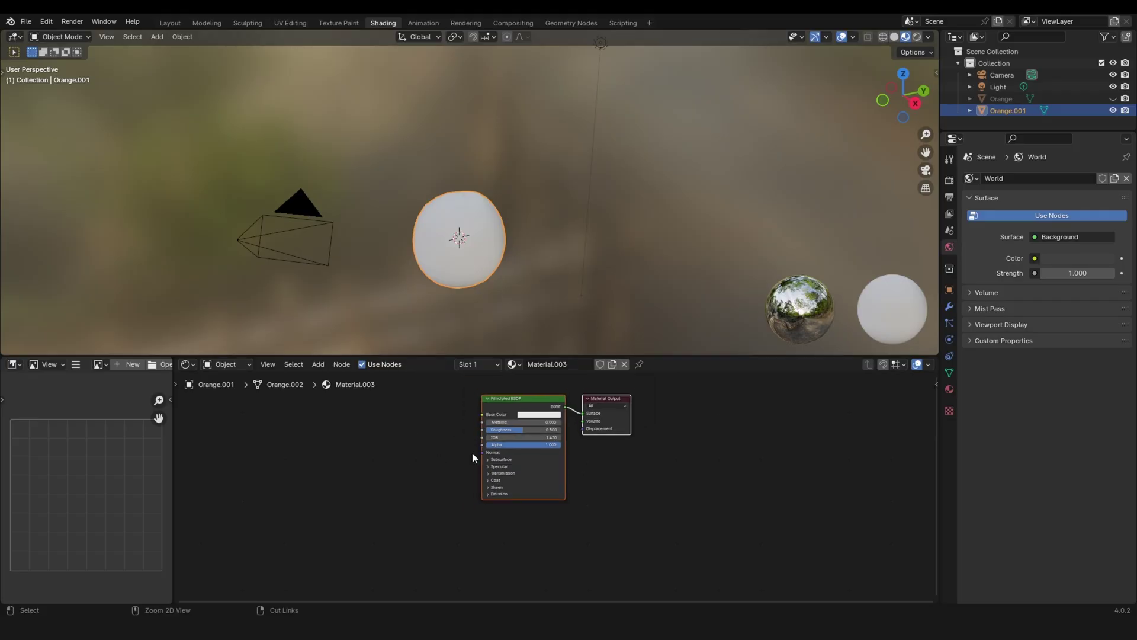
{"action": "middle_click_drag", "start_coordinate": [475, 458], "coordinate": [513, 504], "text": "shift"}
{"action": "scroll", "coordinate": [512, 504], "scroll_direction": "up", "scroll_amount": 3}
Add an Image Texture node holding the Normal image and set Rendered viewport shading
{"action": "key", "text": "shift+a"}
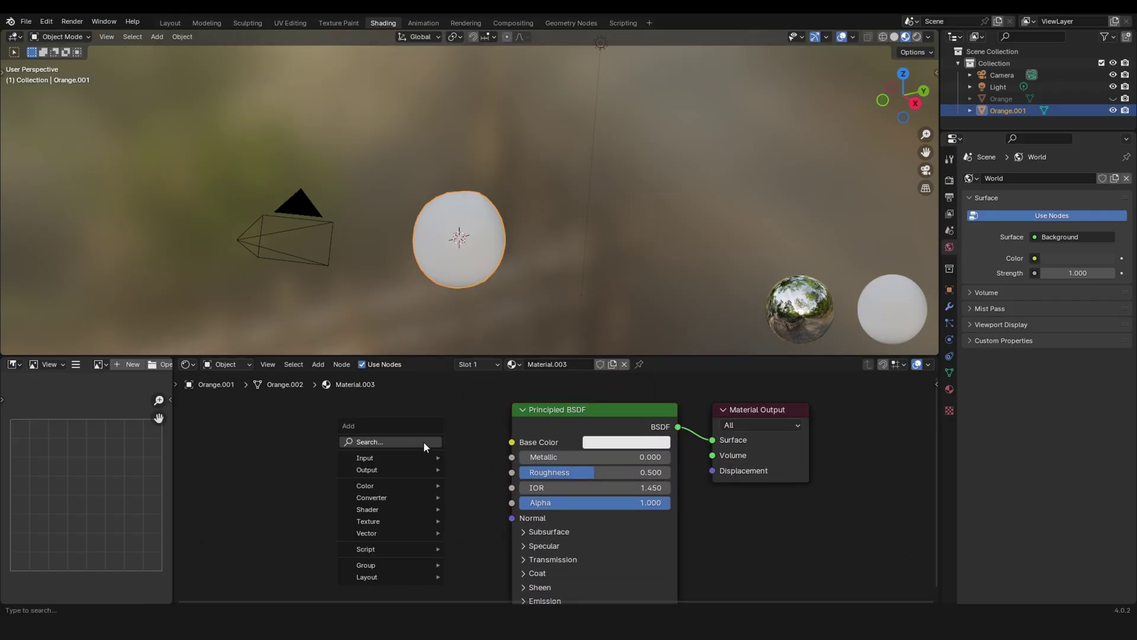
{"action": "type", "text": "im"}
{"action": "key", "text": "Return"}
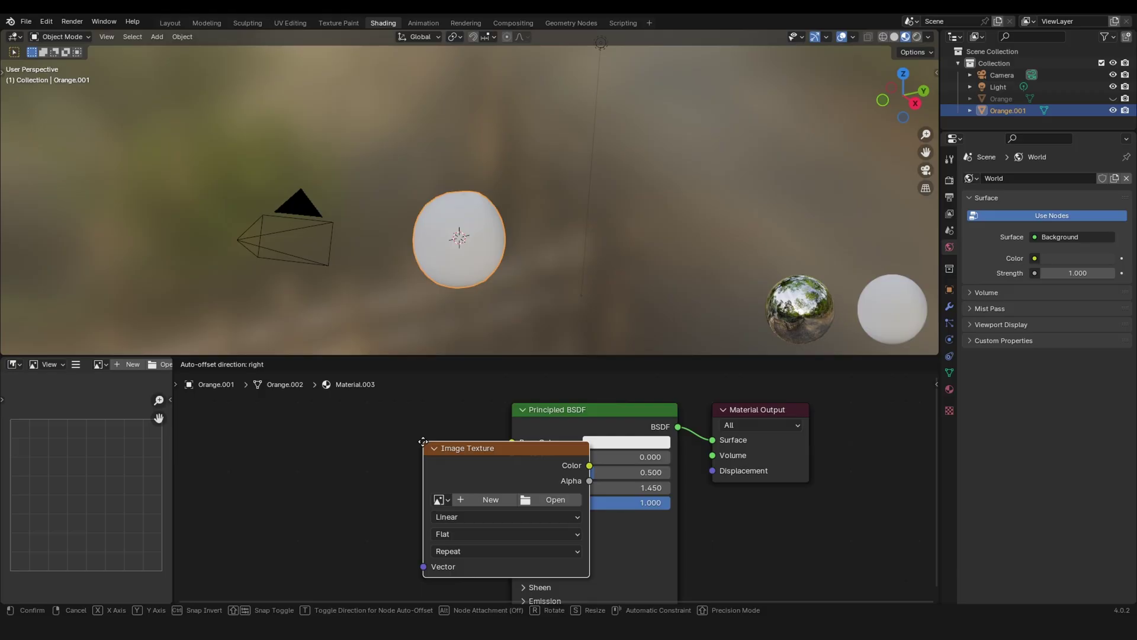
{"action": "left_click", "coordinate": [300, 502]}
{"action": "left_click", "coordinate": [285, 494]}
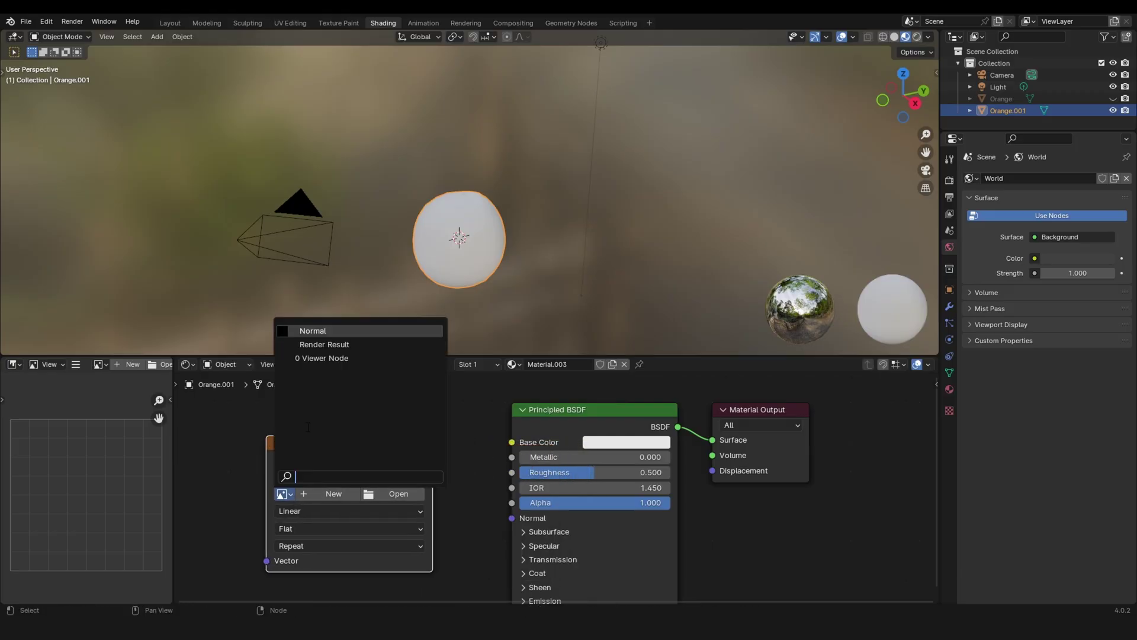
{"action": "left_click", "coordinate": [311, 331]}
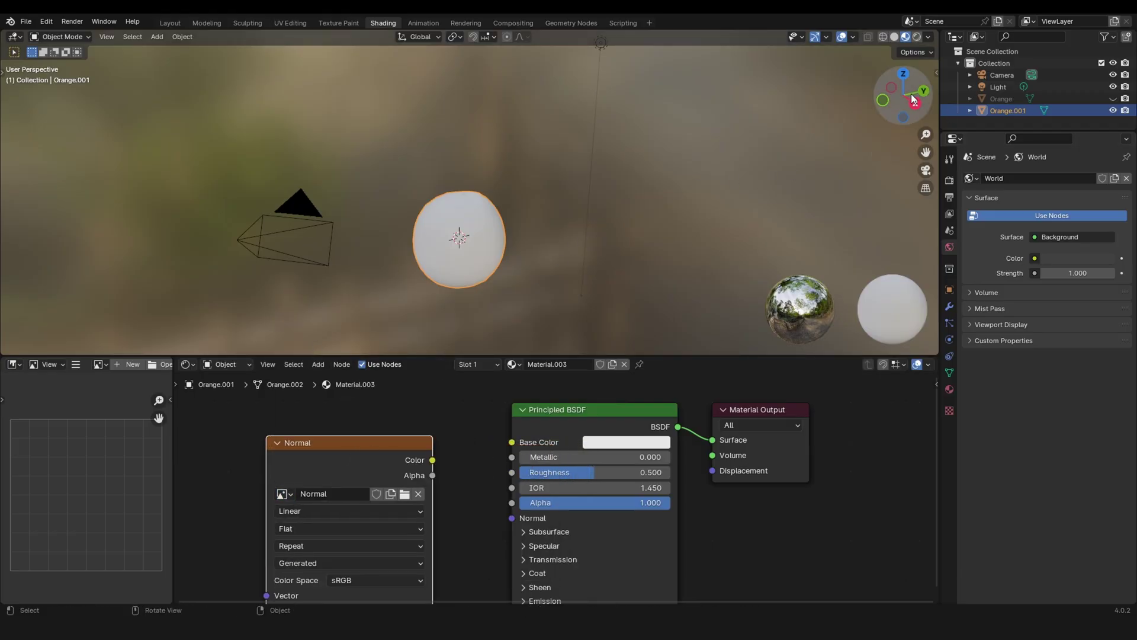
{"action": "left_click", "coordinate": [917, 37]}
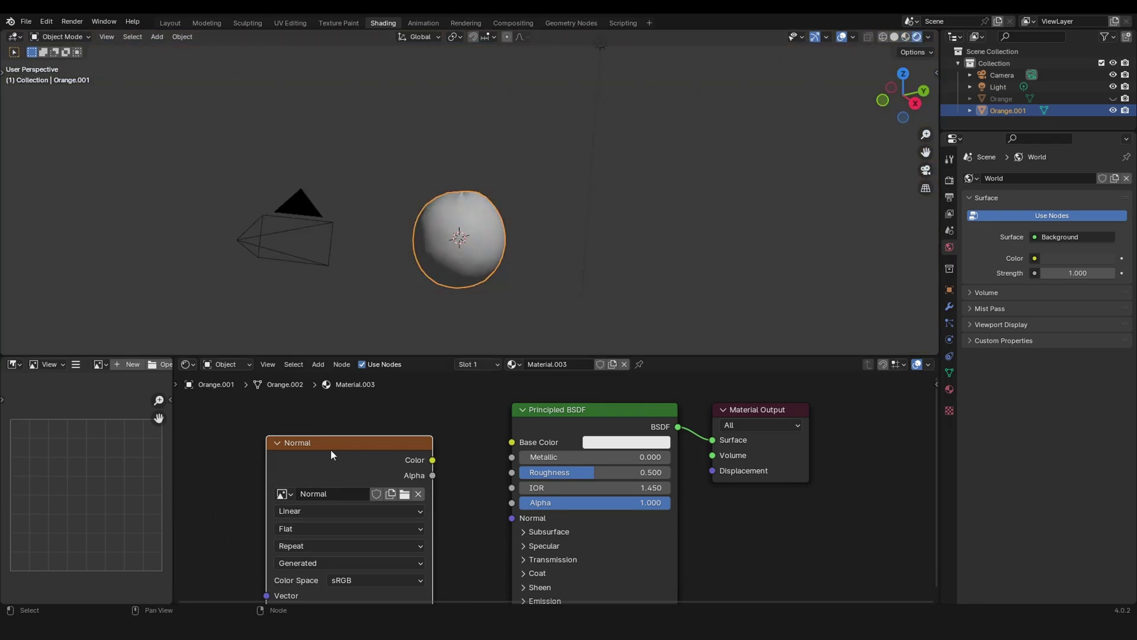
Select the original high-poly Orange and inspect its surface detail
{"action": "left_click", "coordinate": [1001, 98]}
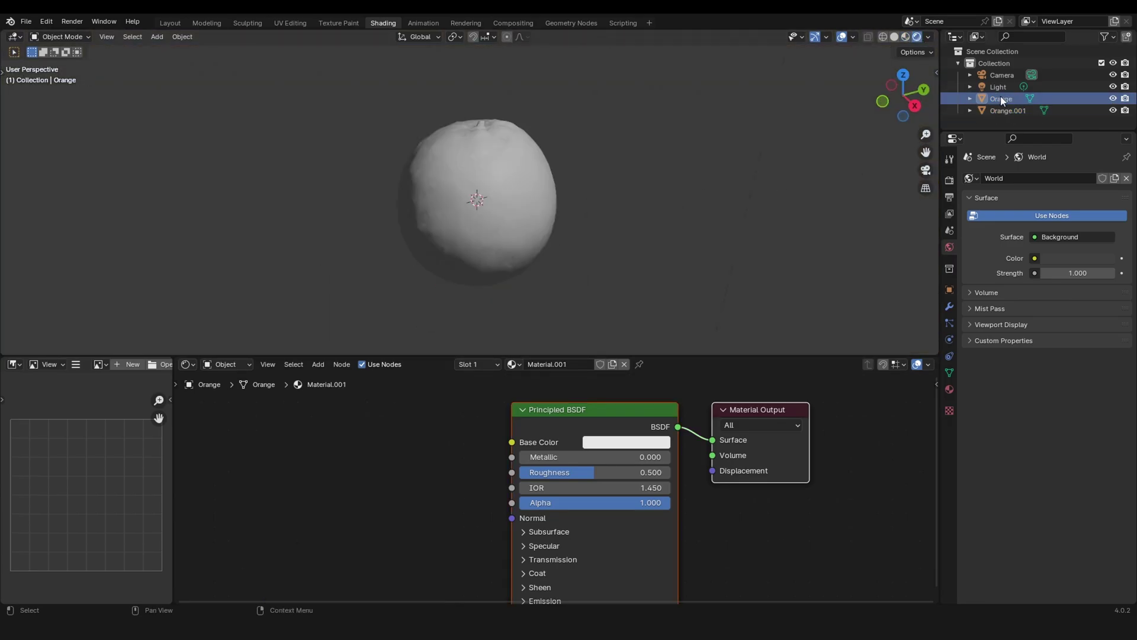
{"action": "mouse_move", "coordinate": [535, 176]}
{"action": "middle_mouse_down"}
{"action": "mouse_move", "coordinate": [532, 161]}
{"action": "mouse_move", "coordinate": [548, 166]}
{"action": "middle_mouse_up"}
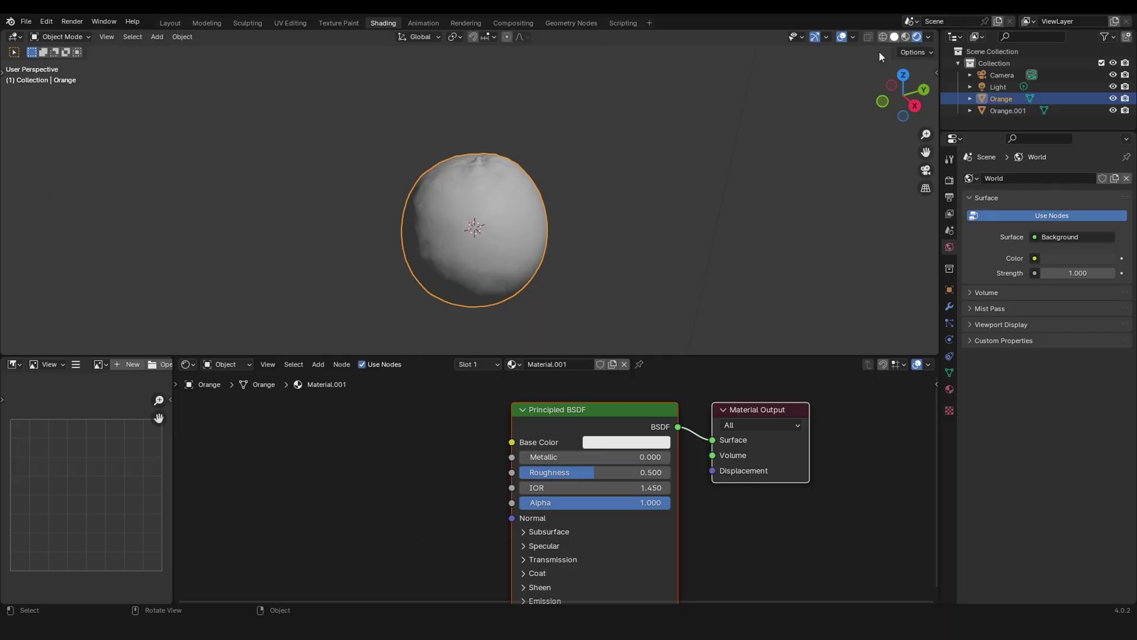
{"action": "scroll", "coordinate": [558, 125], "scroll_direction": "up", "scroll_amount": 8}
{"action": "mouse_move", "coordinate": [558, 122]}
{"action": "middle_mouse_down"}
{"action": "mouse_move", "coordinate": [553, 173]}
{"action": "mouse_move", "coordinate": [536, 121]}
{"action": "middle_mouse_up"}
{"action": "middle_click_drag", "start_coordinate": [520, 66], "coordinate": [545, 123]}
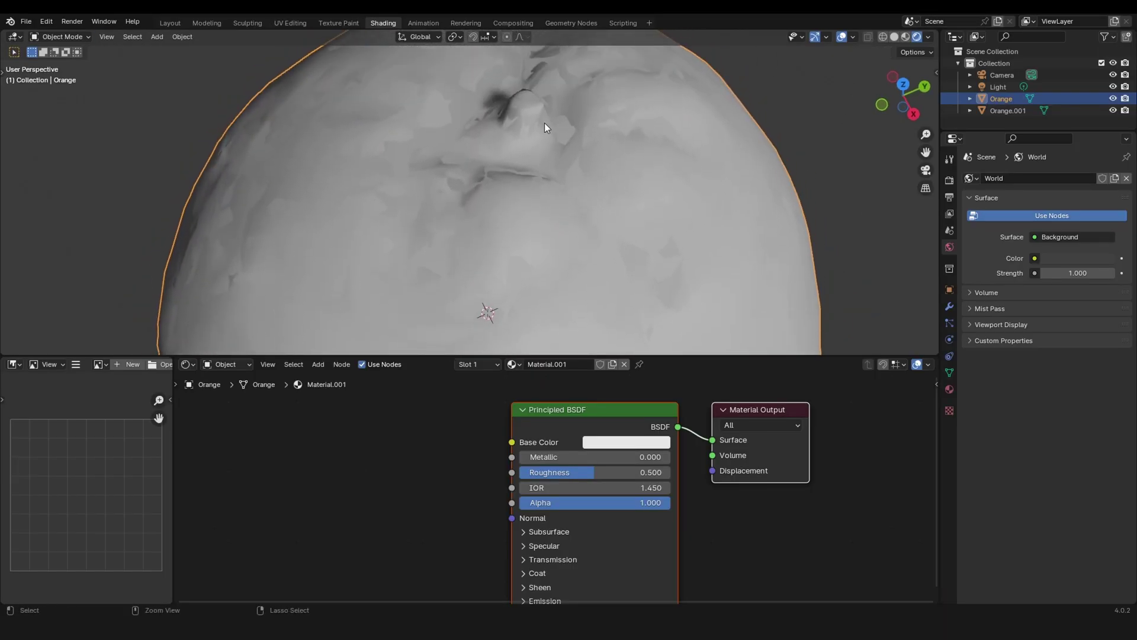
{"action": "scroll", "coordinate": [536, 122], "scroll_direction": "up", "scroll_amount": 4}
{"action": "scroll", "coordinate": [478, 133], "scroll_direction": "down", "scroll_amount": 5}
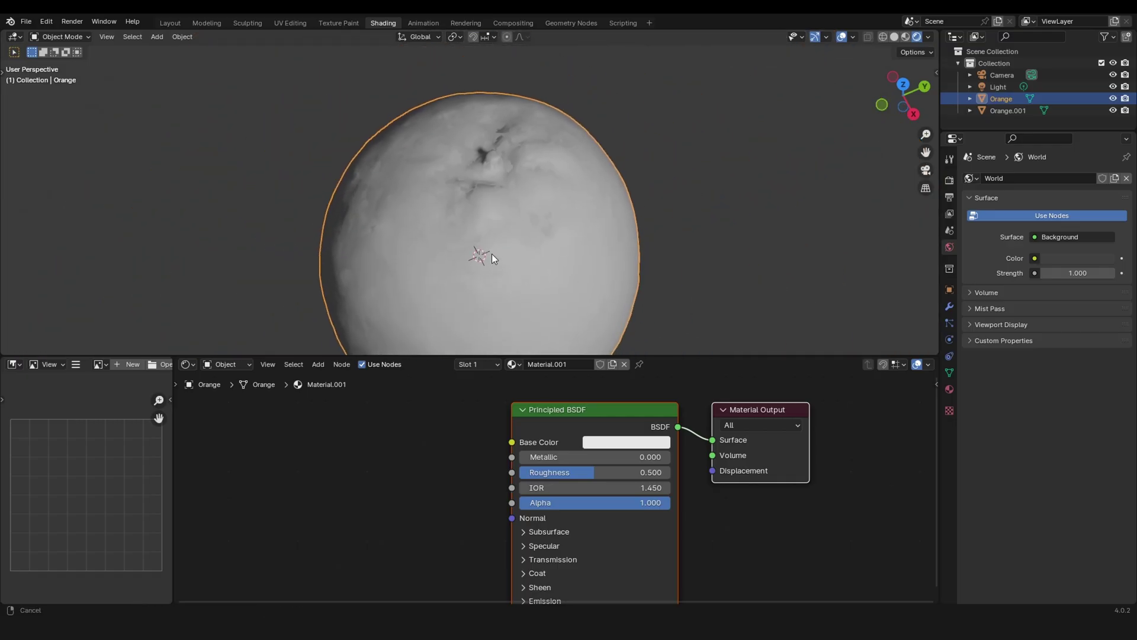
{"action": "middle_click_drag", "start_coordinate": [610, 214], "coordinate": [609, 176]}
Scale Orange.001 up slightly, to about 1.015, around the original
{"action": "left_click", "coordinate": [1013, 110]}
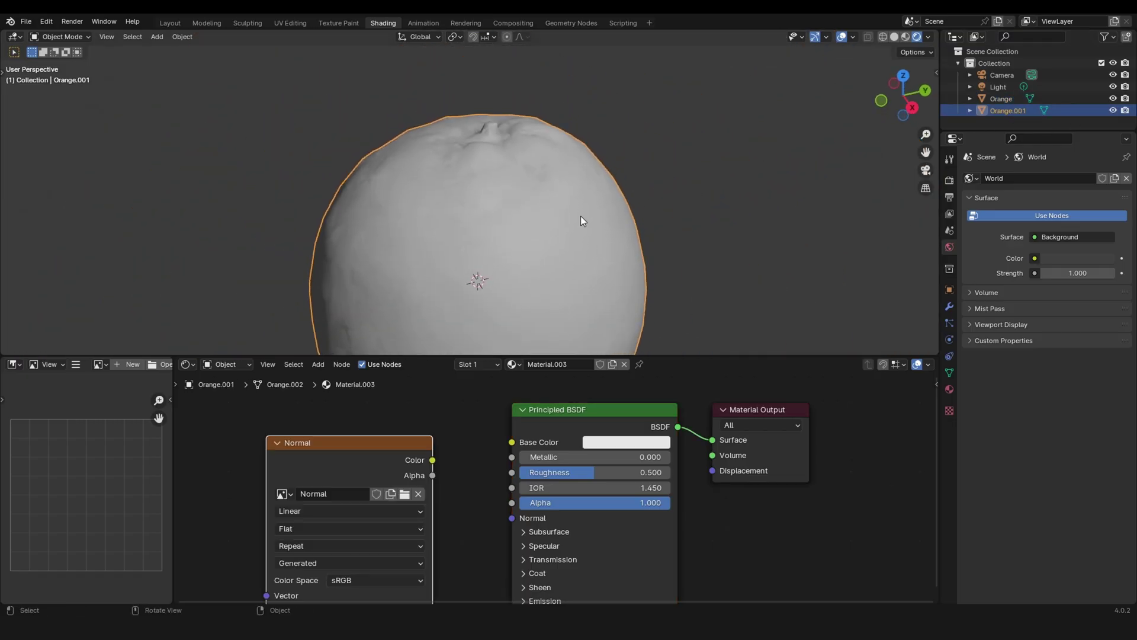
{"action": "key", "text": "s"}
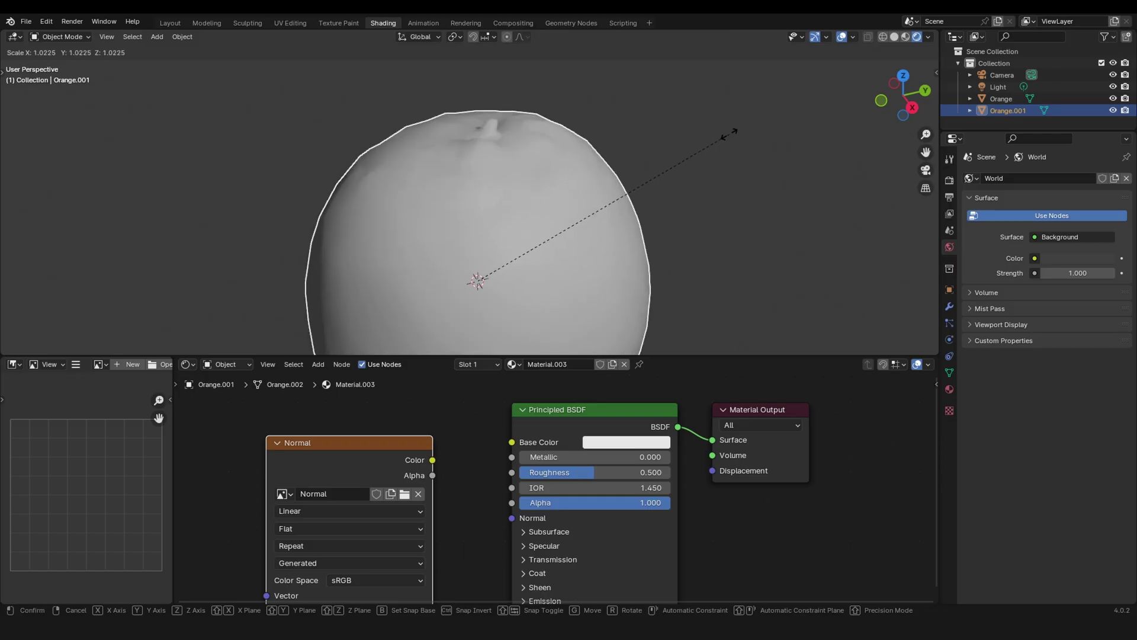
{"action": "right_click", "coordinate": [727, 146]}
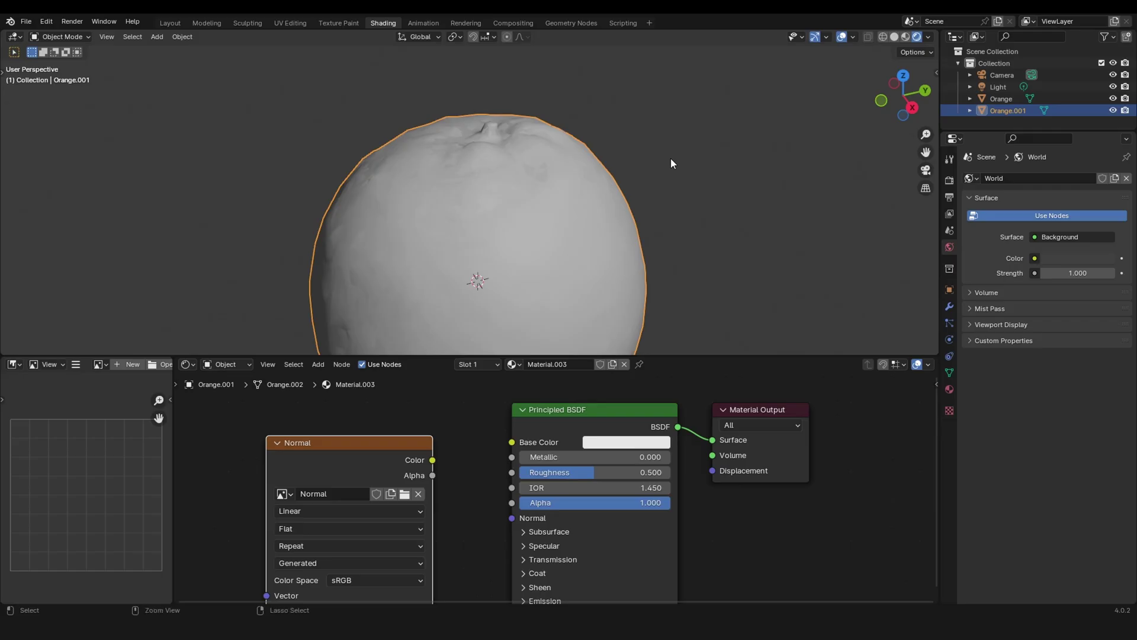
{"action": "scroll", "coordinate": [671, 159], "scroll_direction": "down", "scroll_amount": 3}
{"action": "key", "text": "s"}
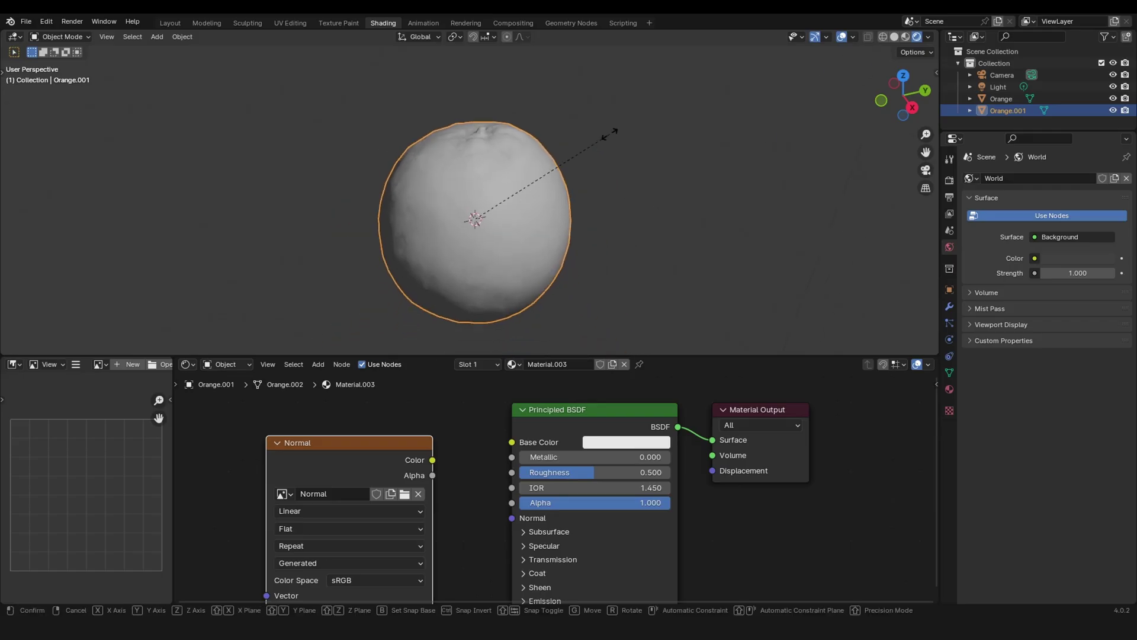
{"action": "left_click", "coordinate": [613, 127]}
{"action": "middle_click_drag", "start_coordinate": [613, 127], "coordinate": [587, 126]}
Compare the two oranges by alternating selection and zooming on the top
{"action": "left_click", "coordinate": [1004, 99]}
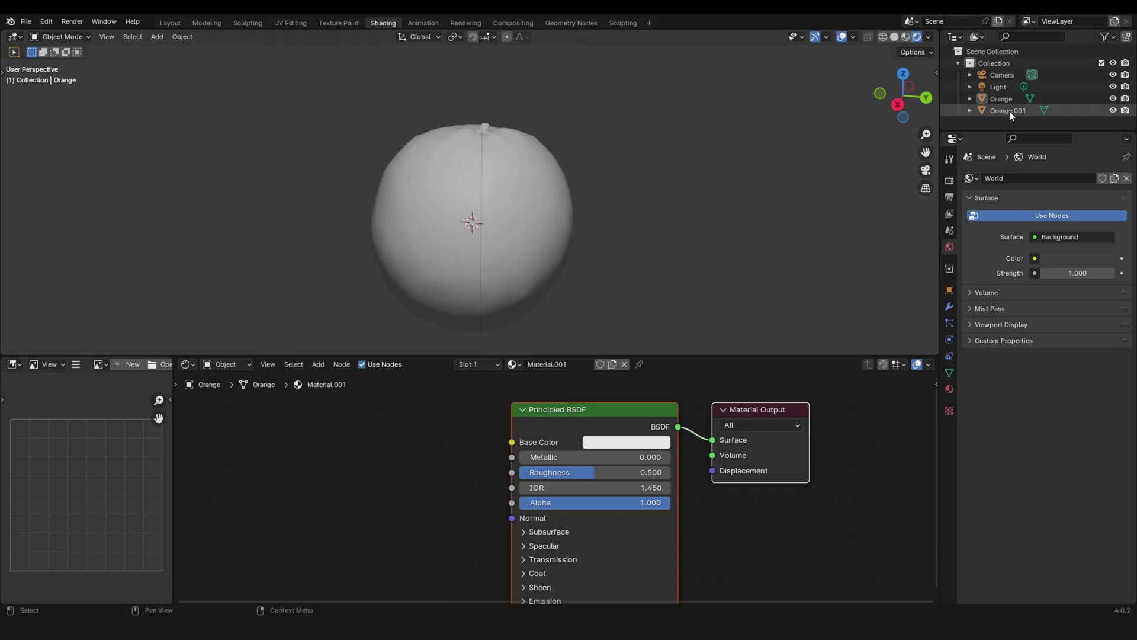
{"action": "left_click", "coordinate": [1009, 110]}
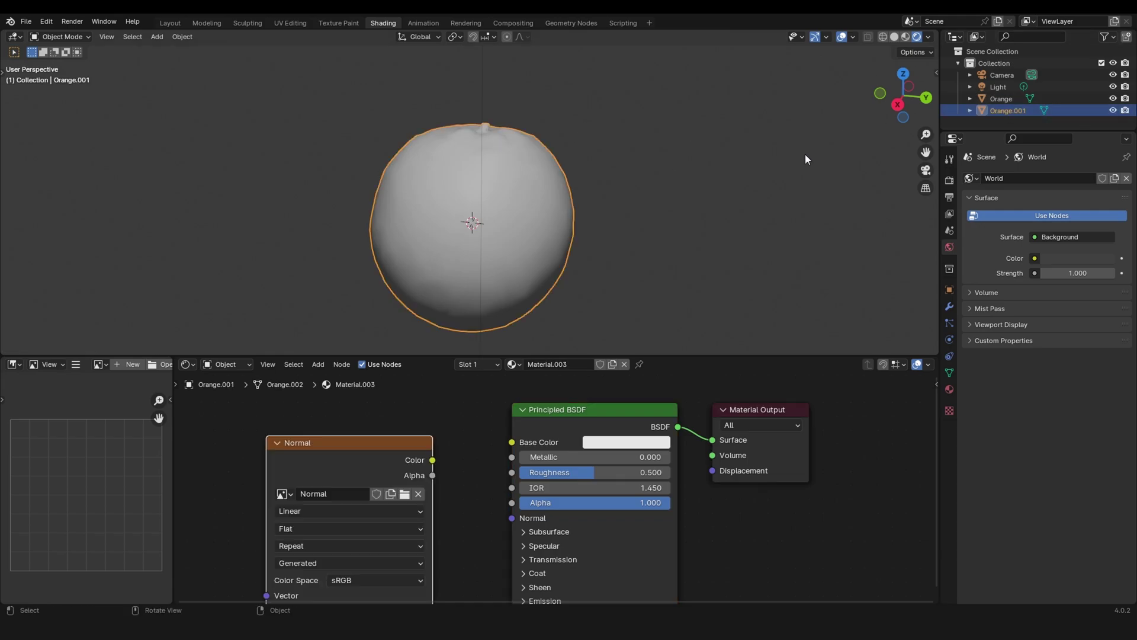
{"action": "left_click", "coordinate": [1005, 99]}
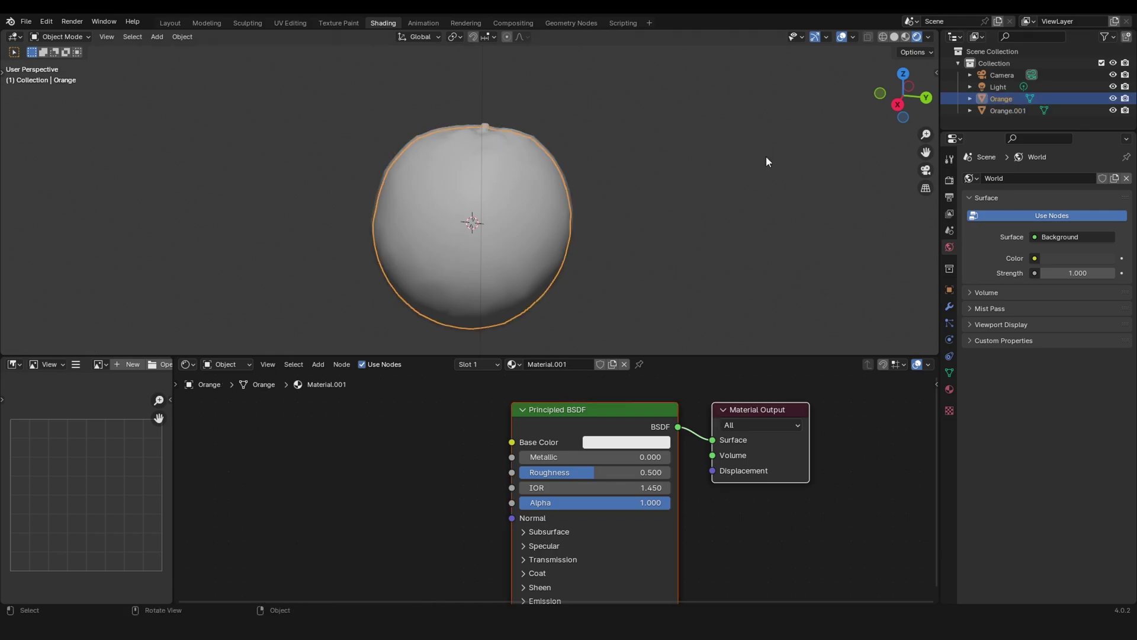
{"action": "left_click", "coordinate": [1011, 110]}
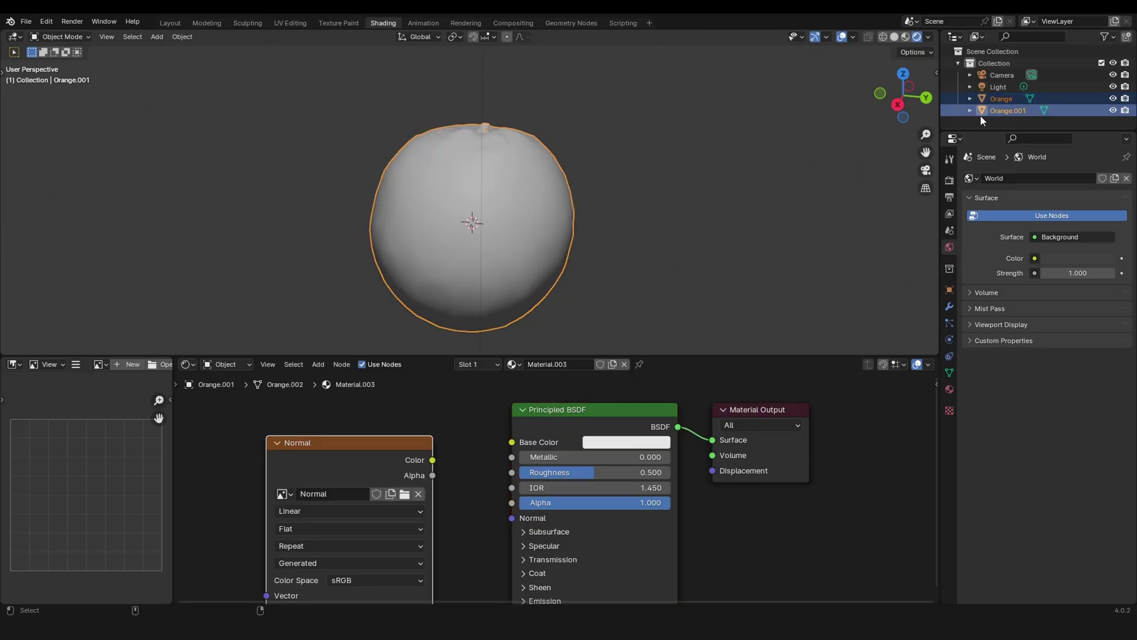
{"action": "middle_click_drag", "start_coordinate": [566, 145], "coordinate": [609, 176], "text": "shift"}
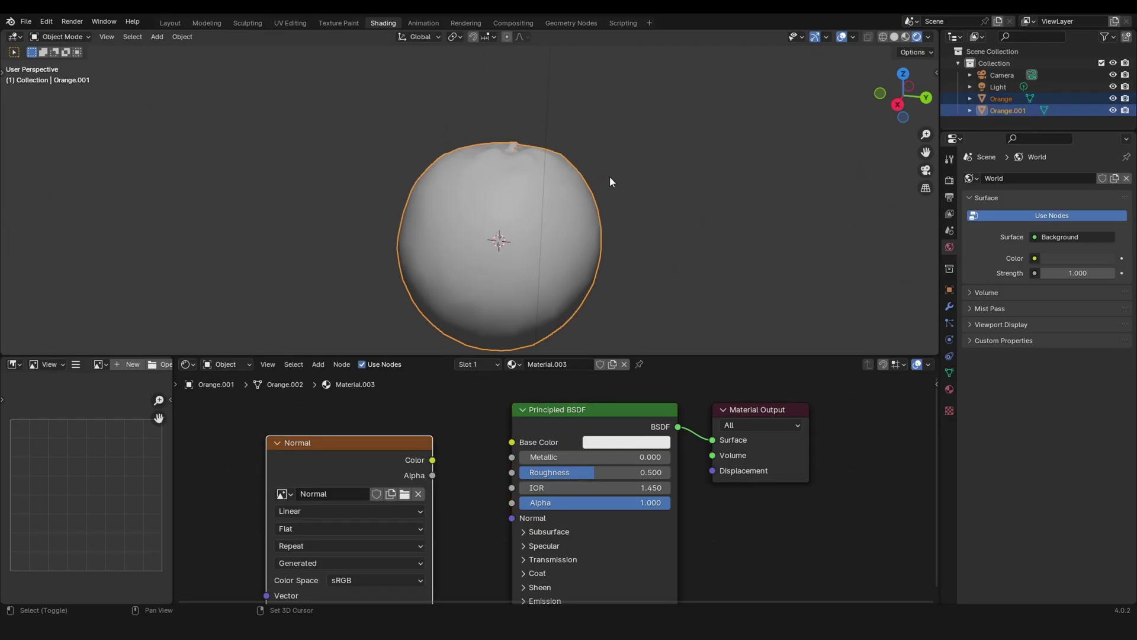
{"action": "scroll", "coordinate": [622, 193], "scroll_direction": "up", "scroll_amount": 1}
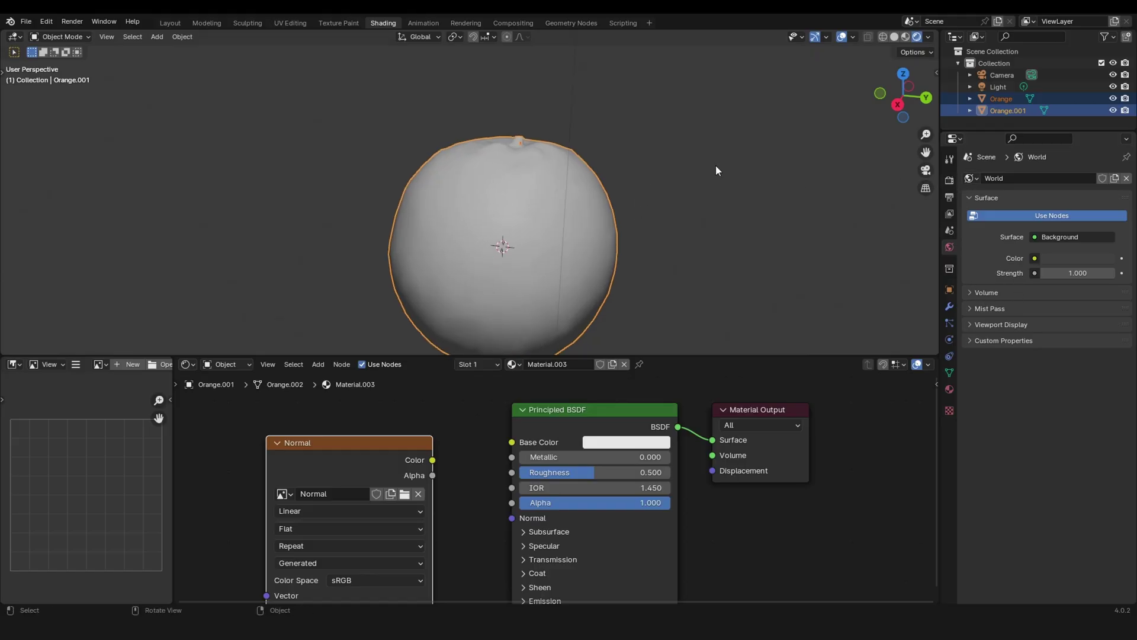
{"action": "middle_click_drag", "start_coordinate": [716, 170], "coordinate": [652, 208], "text": "ctrl"}
Select Orange, then Orange.001, so both are selected with Orange.001 active
{"action": "left_click", "coordinate": [1011, 110]}
{"action": "key", "text": "s"}
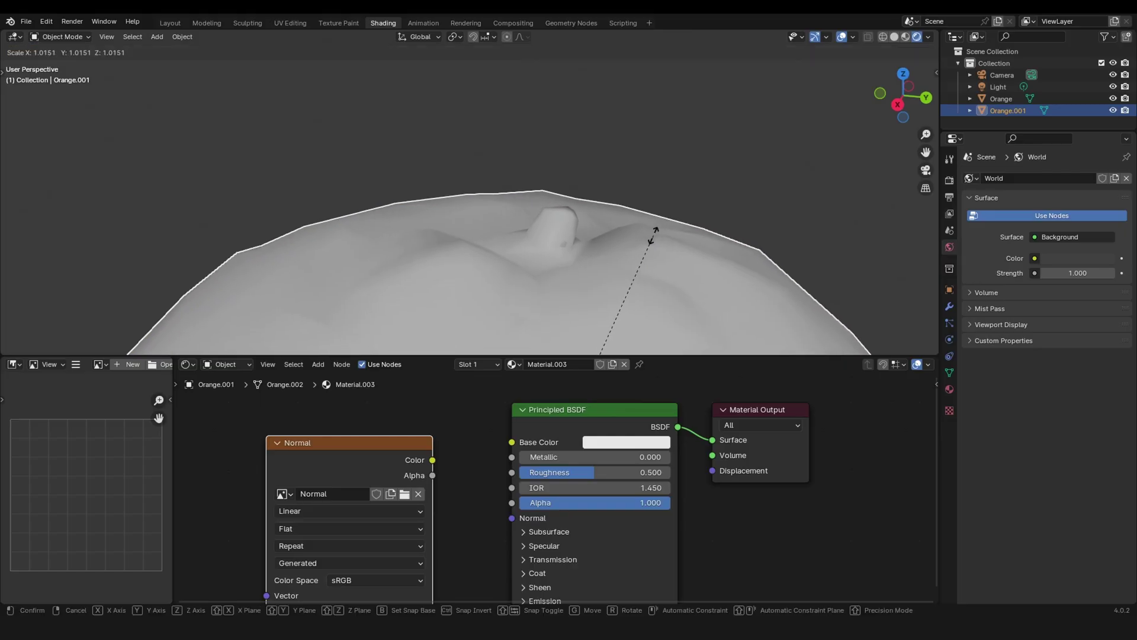
{"action": "right_click", "coordinate": [657, 231]}
{"action": "left_click", "coordinate": [1001, 98], "text": "ctrl"}
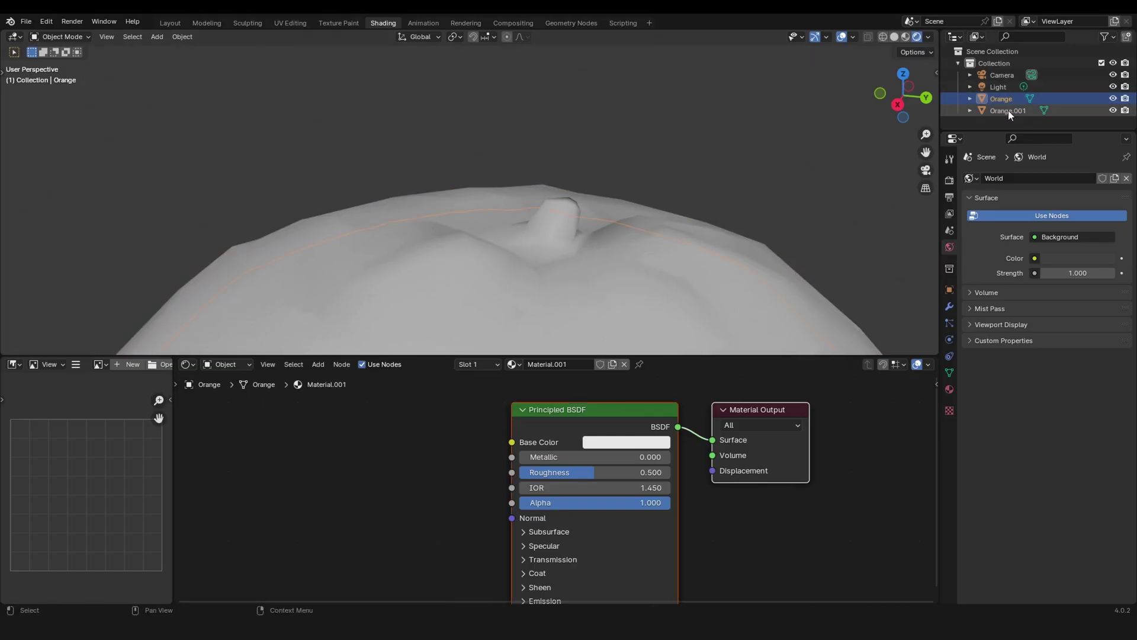
{"action": "left_click", "coordinate": [1007, 110], "text": "ctrl"}
{"action": "scroll", "coordinate": [783, 148], "scroll_direction": "down", "scroll_amount": 5}
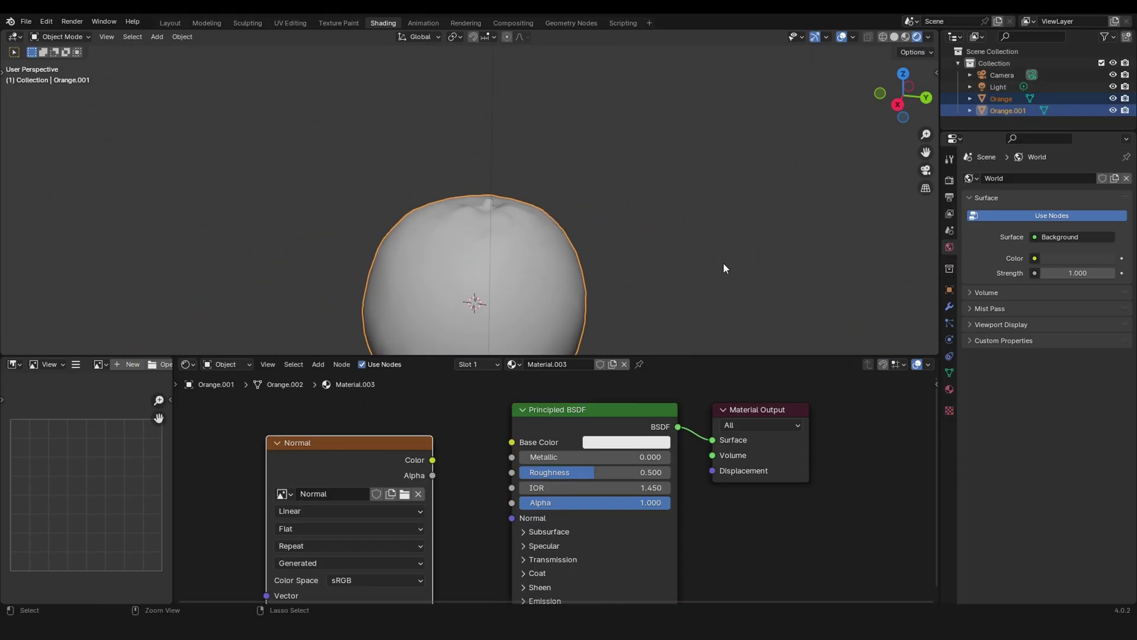
Switch the render engine to Cycles using GPU Compute
{"action": "key", "text": "KP_Decimal"}
{"action": "left_click", "coordinate": [951, 179]}
{"action": "left_click", "coordinate": [1060, 177]}
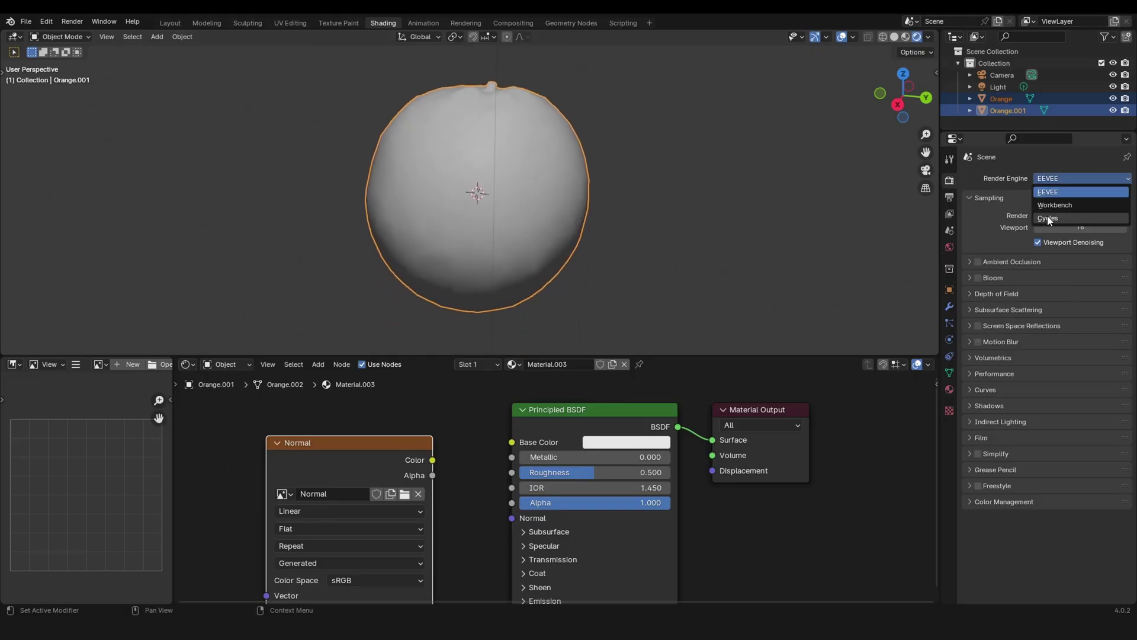
{"action": "left_click", "coordinate": [1053, 215]}
{"action": "left_click", "coordinate": [1057, 211]}
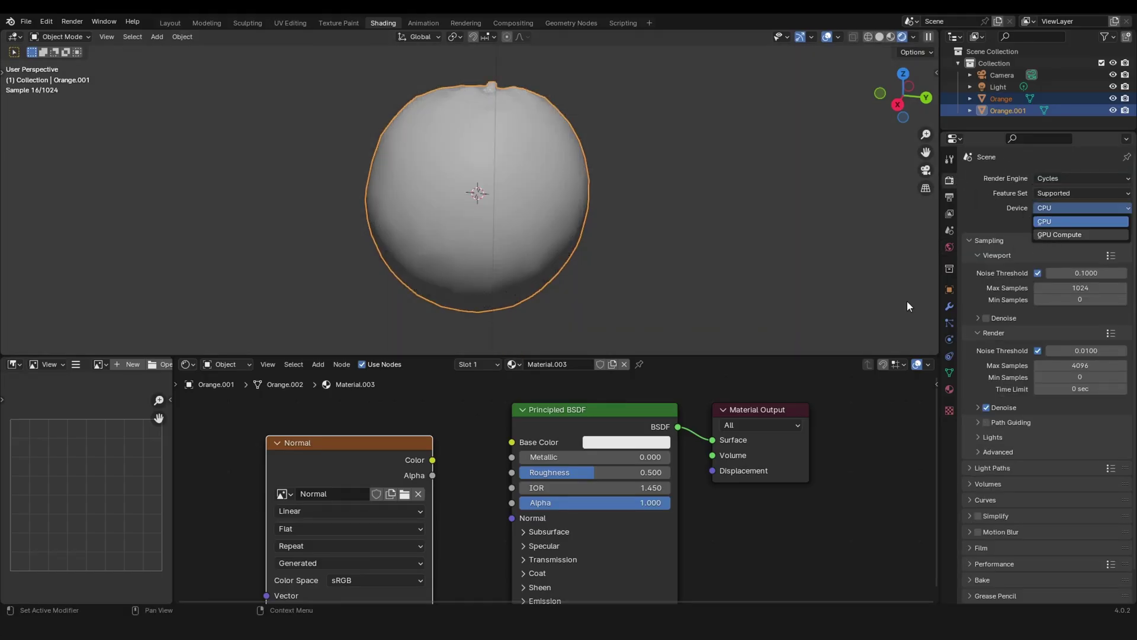
{"action": "left_click", "coordinate": [1061, 234]}
Set the bake type to Normal and show the Selected to Active options
{"action": "scroll", "coordinate": [984, 503], "scroll_direction": "down", "scroll_amount": 1}
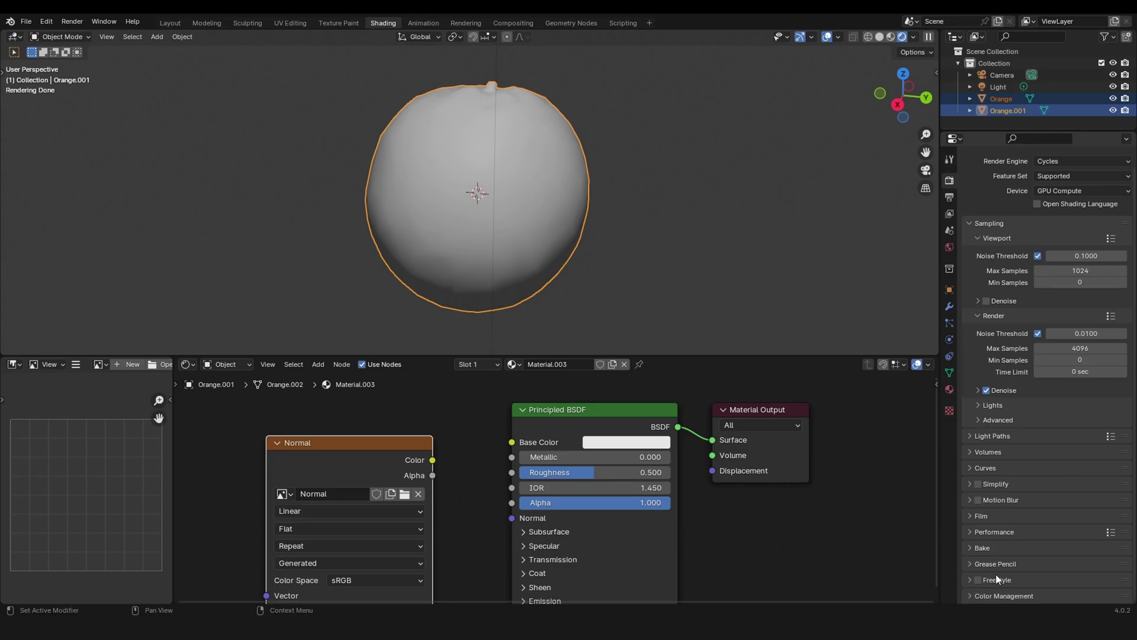
{"action": "left_click", "coordinate": [979, 548]}
{"action": "scroll", "coordinate": [1008, 503], "scroll_direction": "down", "scroll_amount": 4}
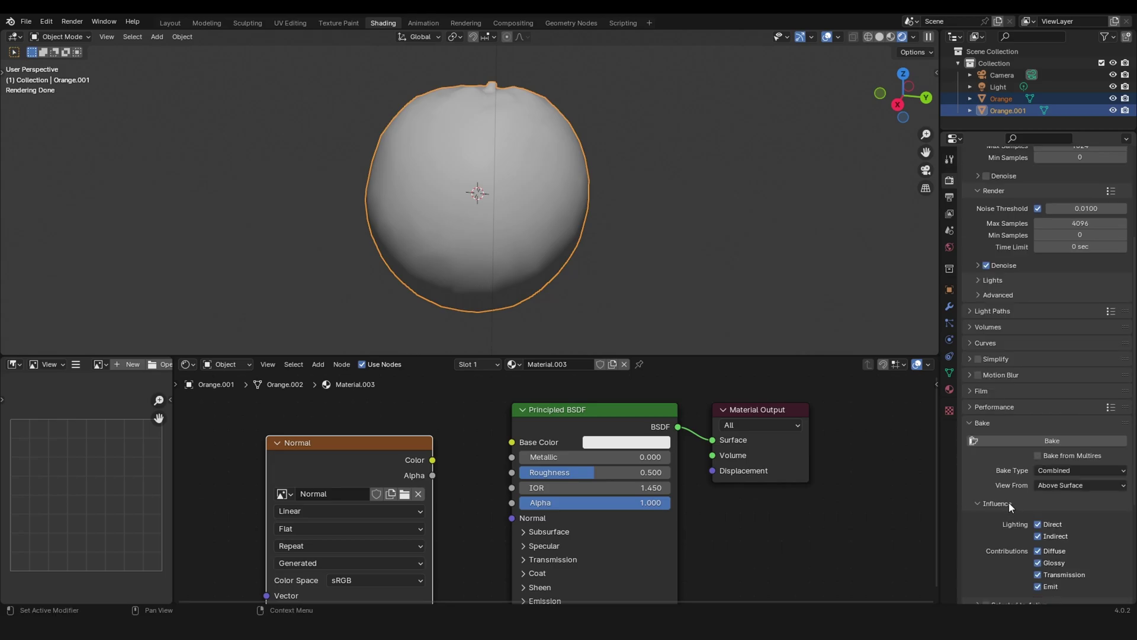
{"action": "left_click", "coordinate": [1060, 520]}
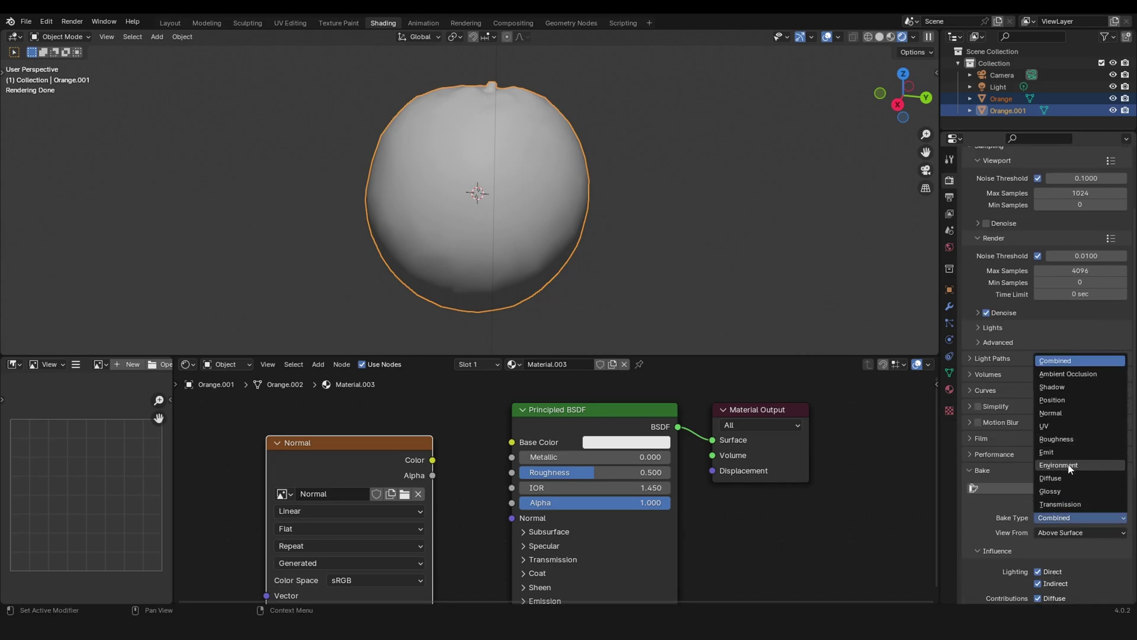
{"action": "left_click", "coordinate": [1067, 414]}
{"action": "scroll", "coordinate": [1003, 492], "scroll_direction": "down", "scroll_amount": 7}
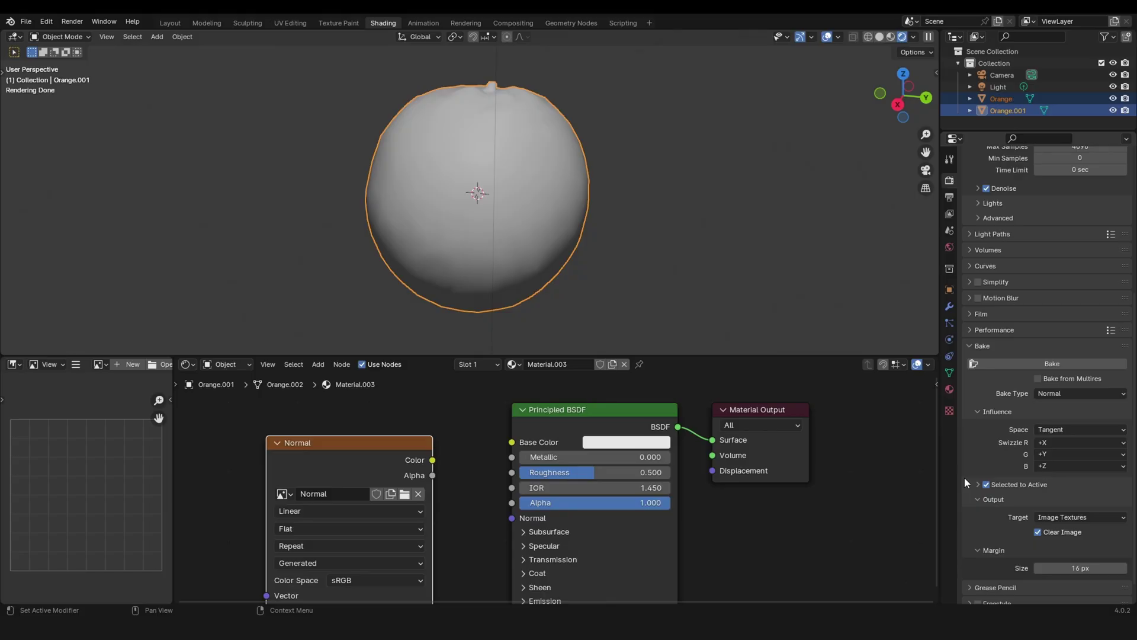
{"action": "left_click", "coordinate": [973, 485]}
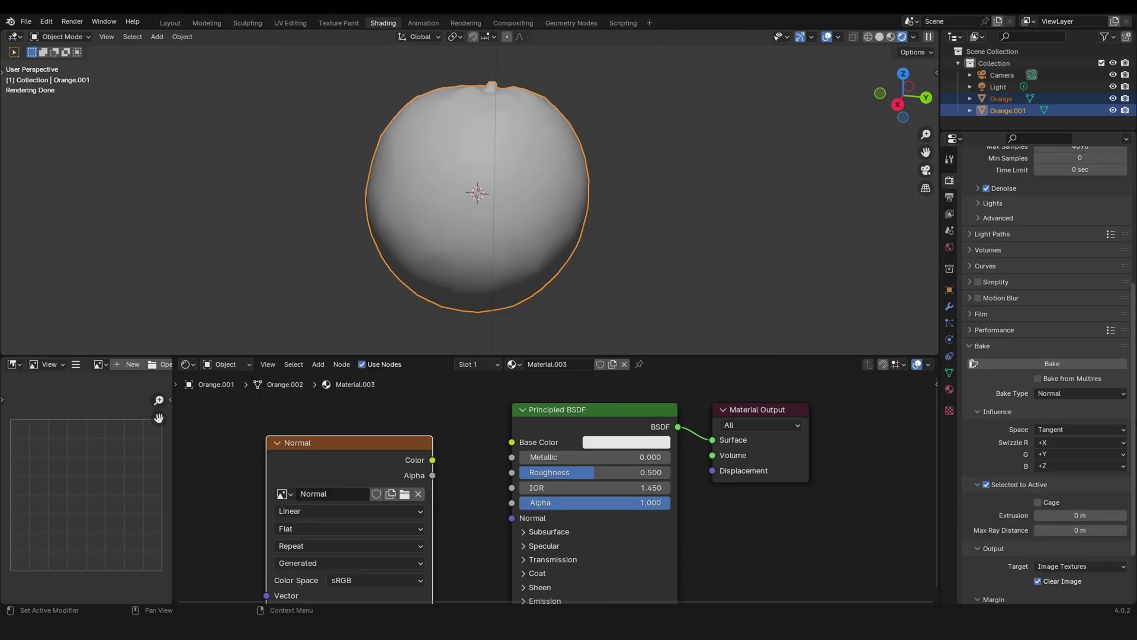
Set the bake Extrusion distance to 0.1 m
{"action": "scroll", "coordinate": [1070, 441], "scroll_direction": "down", "scroll_amount": 4}
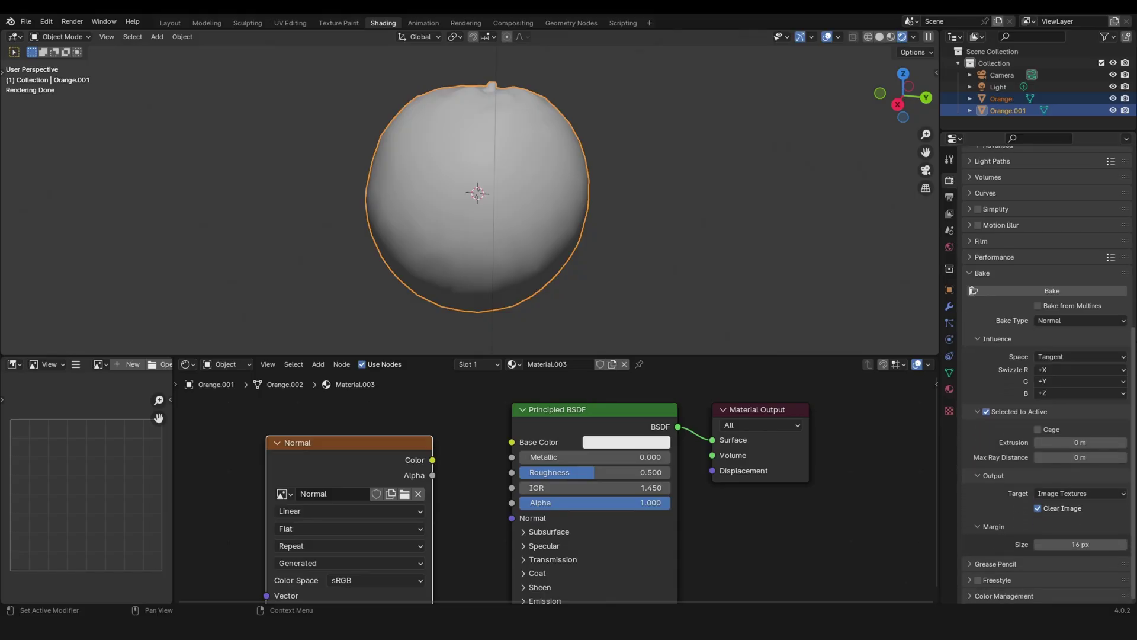
{"action": "left_click", "coordinate": [1069, 442]}
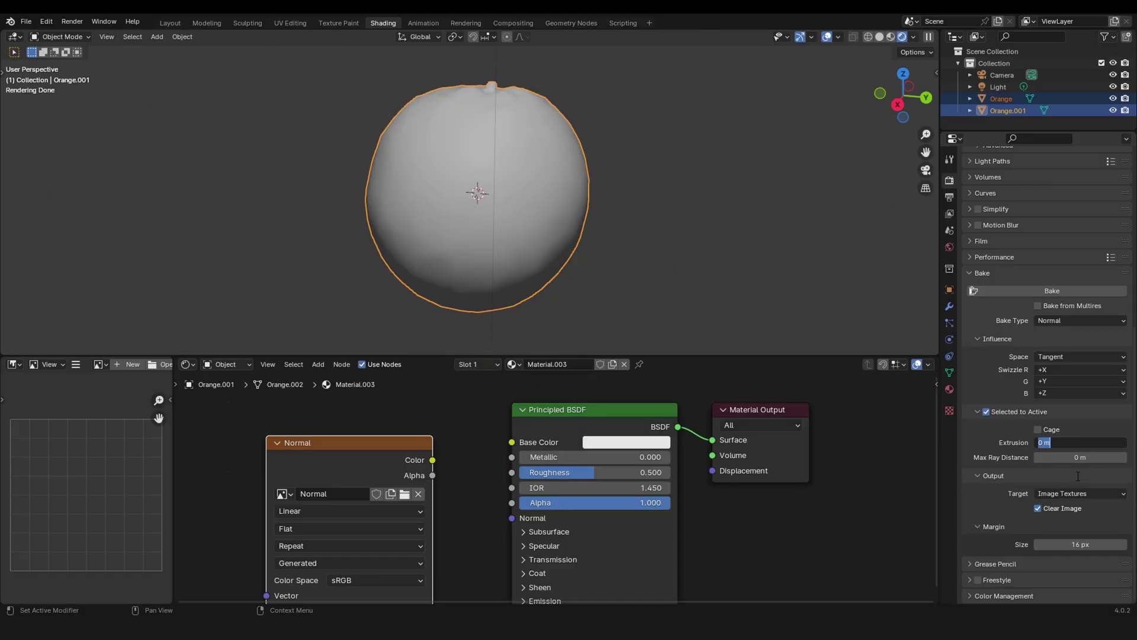
{"action": "type", "text": "0.1"}
{"action": "key", "text": "Return"}
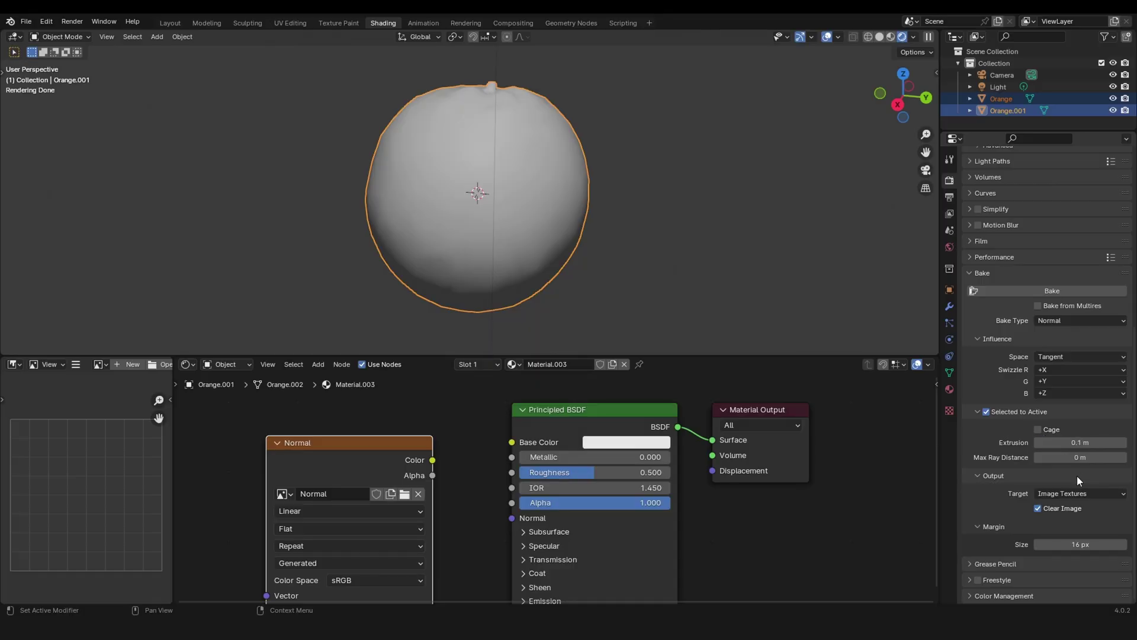
{"action": "middle_click_drag", "start_coordinate": [586, 125], "coordinate": [584, 172], "text": "shift"}
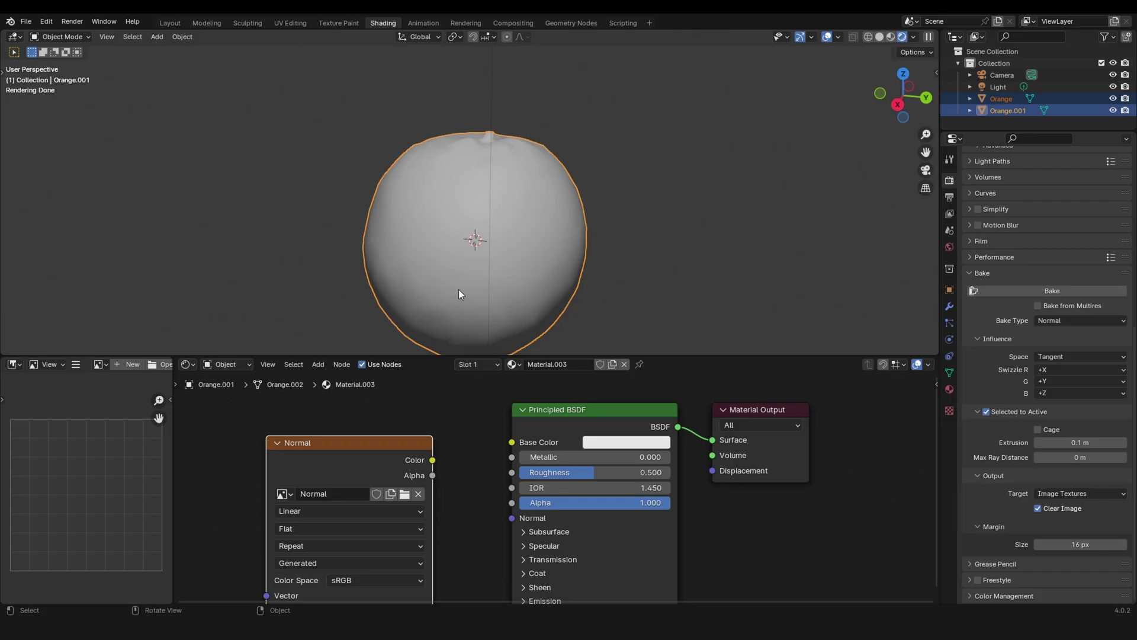
Bake the normal map from the high-poly Orange into the Normal image
{"action": "scroll", "coordinate": [514, 272], "scroll_direction": "down", "scroll_amount": 4, "text": "shift"}
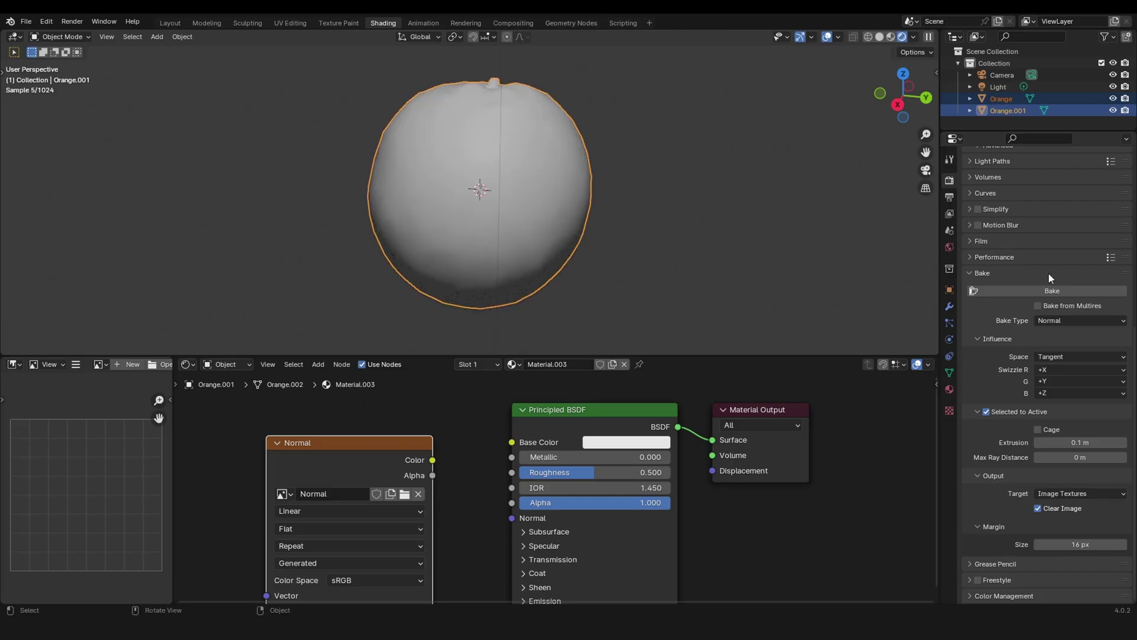
{"action": "left_click", "coordinate": [1093, 290]}
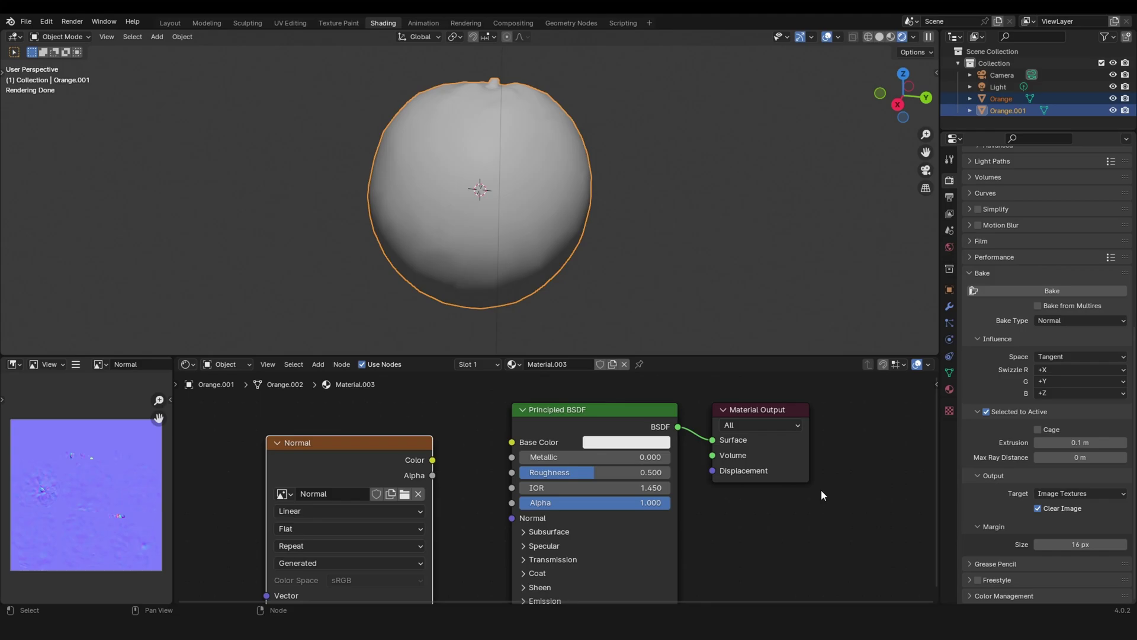
{"action": "scroll", "coordinate": [1133, 316], "scroll_direction": "up", "scroll_amount": 10}
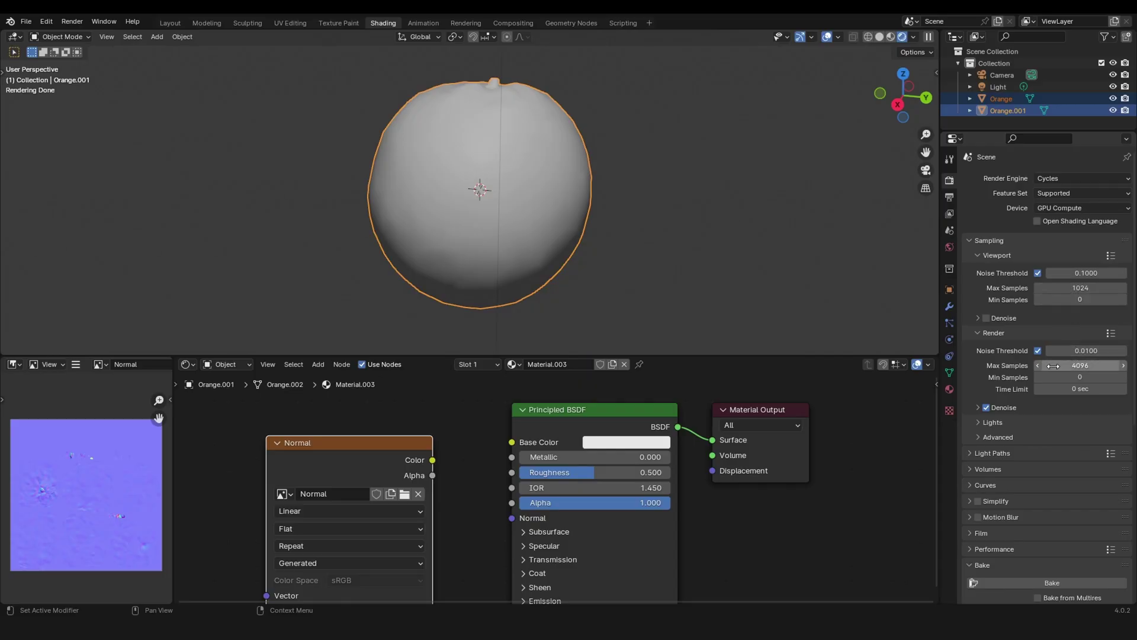
Try 200 render Max Samples, then undo it back to 4096
{"action": "left_click", "coordinate": [1091, 367]}
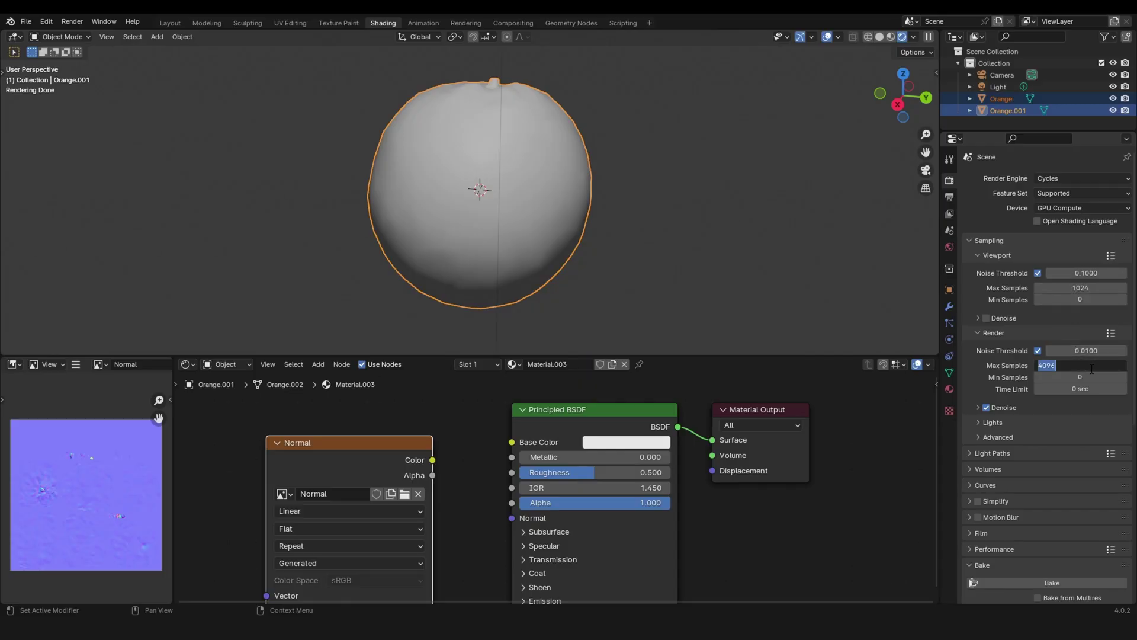
{"action": "type", "text": "200"}
{"action": "key", "text": "Return"}
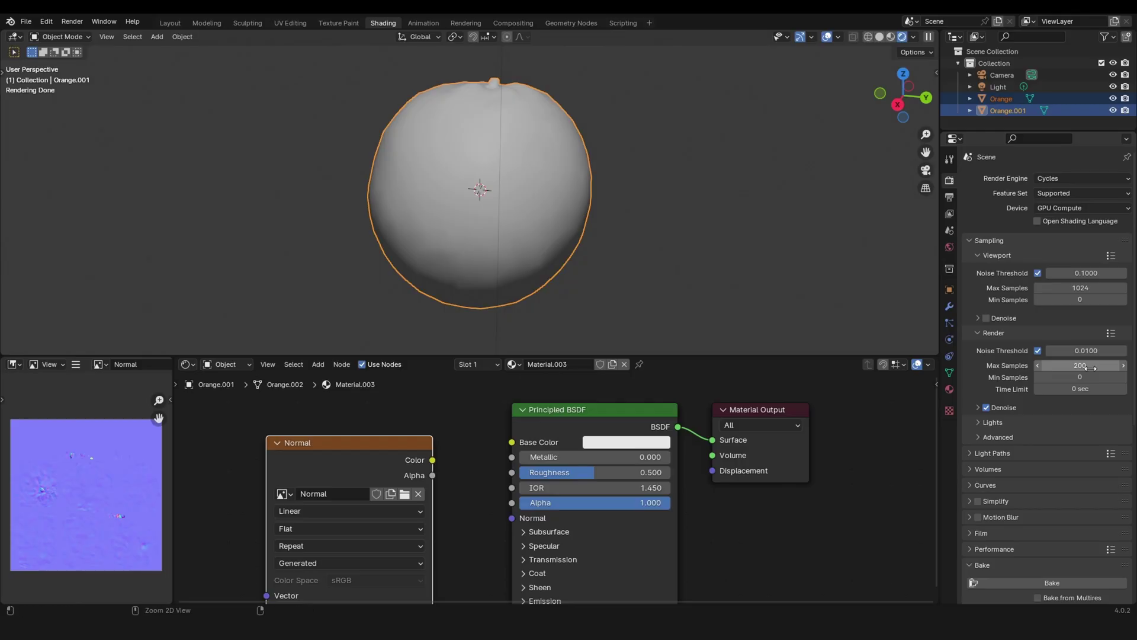
{"action": "key", "text": "ctrl+z"}
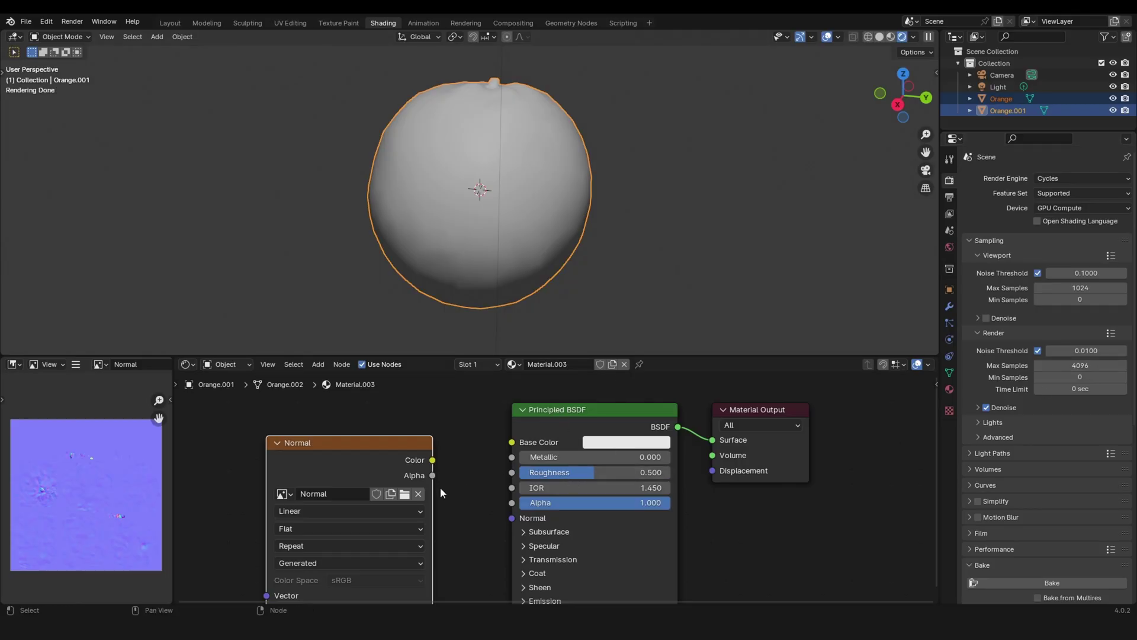
{"action": "middle_click_drag", "start_coordinate": [439, 487], "coordinate": [525, 404]}
Save the baked Normal image to disk with Save As
{"action": "left_click_drag", "start_coordinate": [419, 387], "coordinate": [332, 426]}
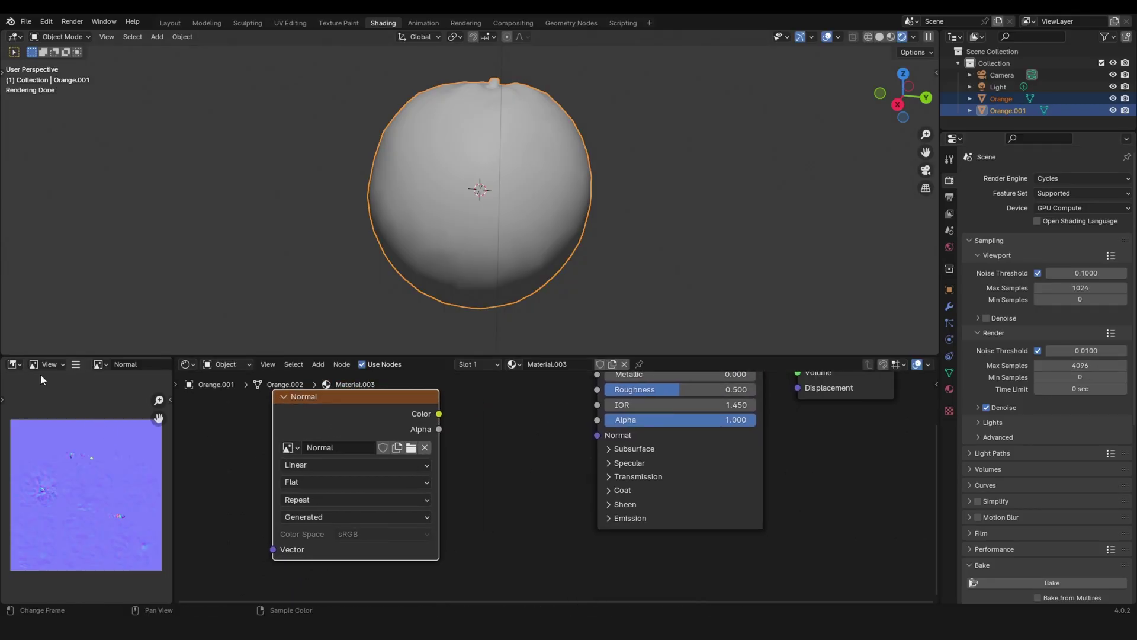
{"action": "left_click", "coordinate": [77, 364]}
{"action": "mouse_move", "coordinate": [104, 390]}
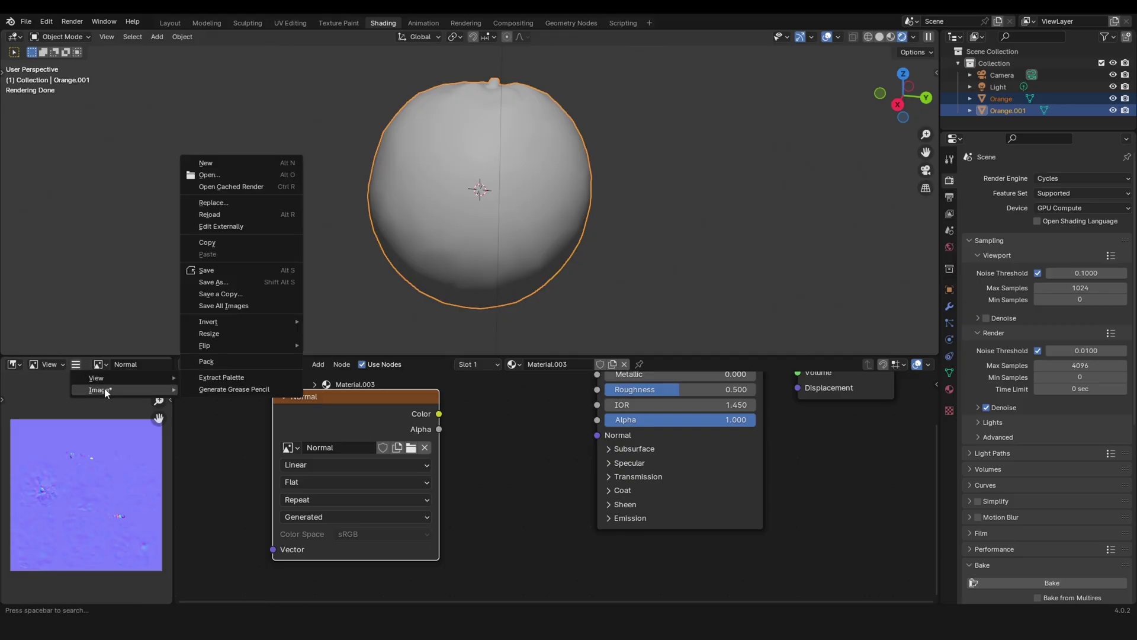
{"action": "left_click", "coordinate": [243, 282]}
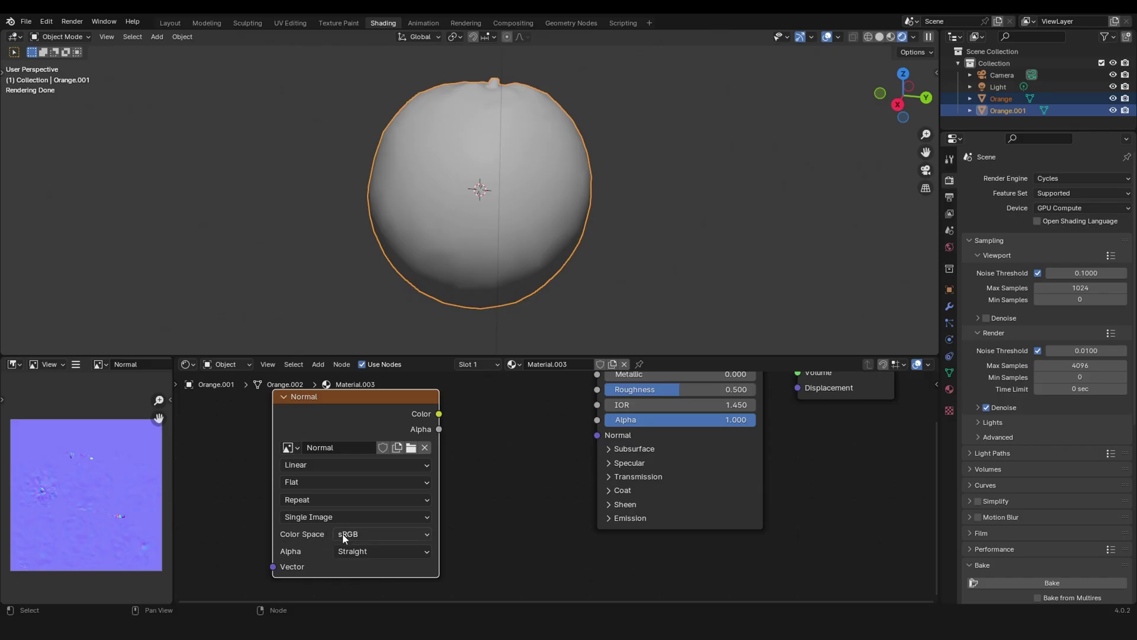
Set the Normal texture node's Color Space to Non-Color
{"action": "left_click", "coordinate": [374, 532]}
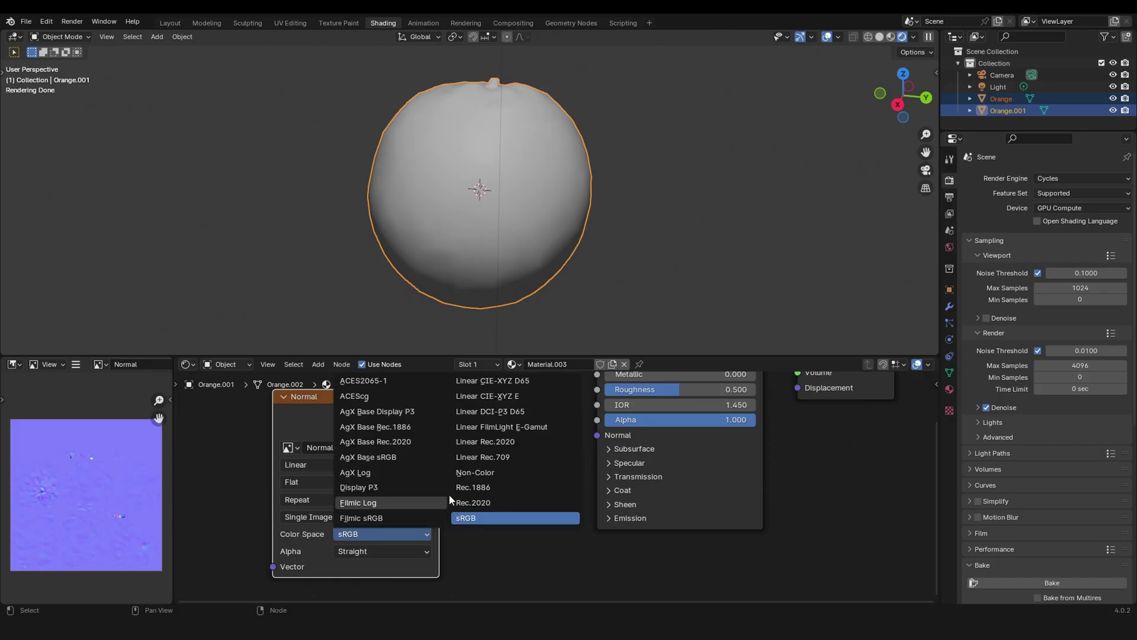
{"action": "left_click", "coordinate": [473, 472]}
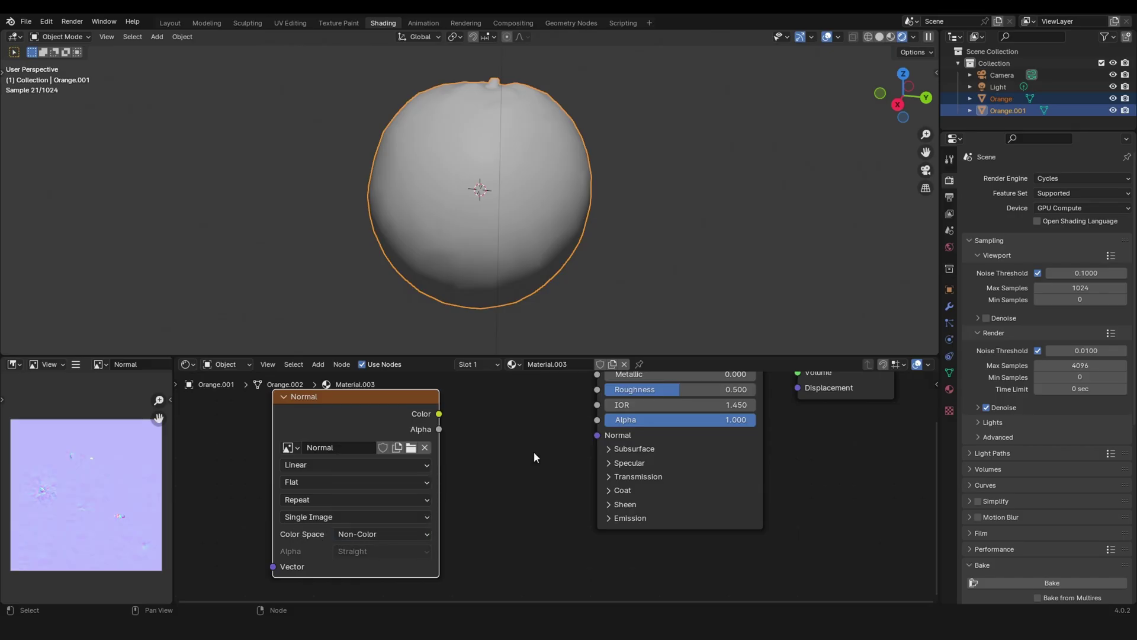
{"action": "scroll", "coordinate": [519, 439], "scroll_direction": "up", "scroll_amount": 3}
Add a Normal Map node linking the Normal texture's Color to the Principled BSDF Normal input
{"action": "key", "text": "shift+a"}
{"action": "type", "text": "normal"}
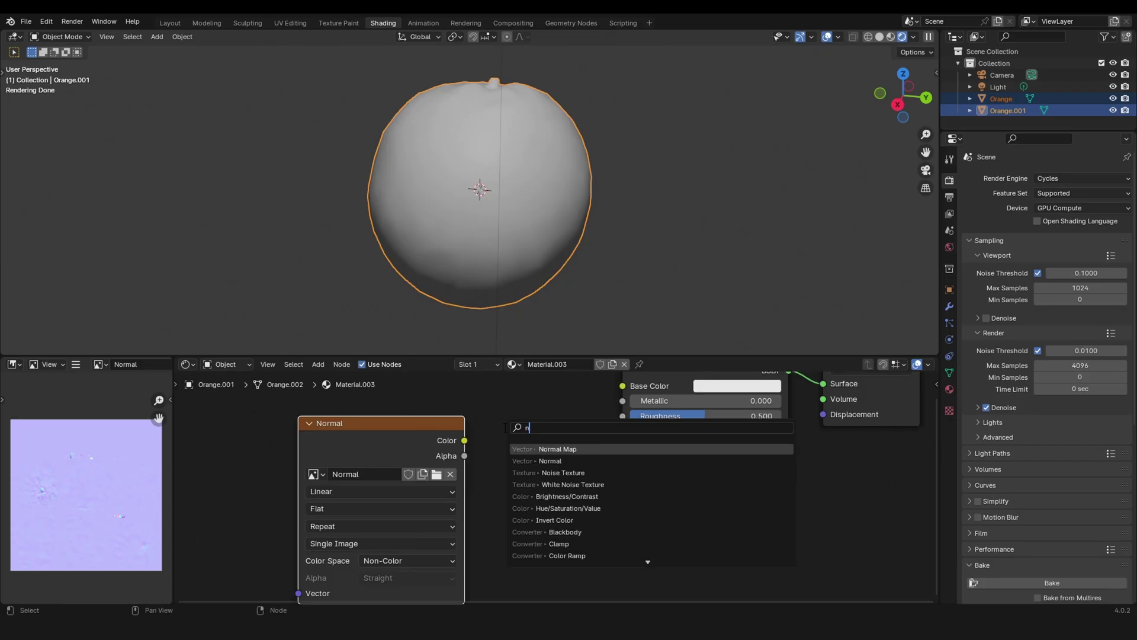
{"action": "key", "text": "Return"}
{"action": "left_click", "coordinate": [504, 427]}
{"action": "left_click_drag", "start_coordinate": [465, 440], "coordinate": [510, 512]}
{"action": "left_click_drag", "start_coordinate": [607, 451], "coordinate": [622, 461]}
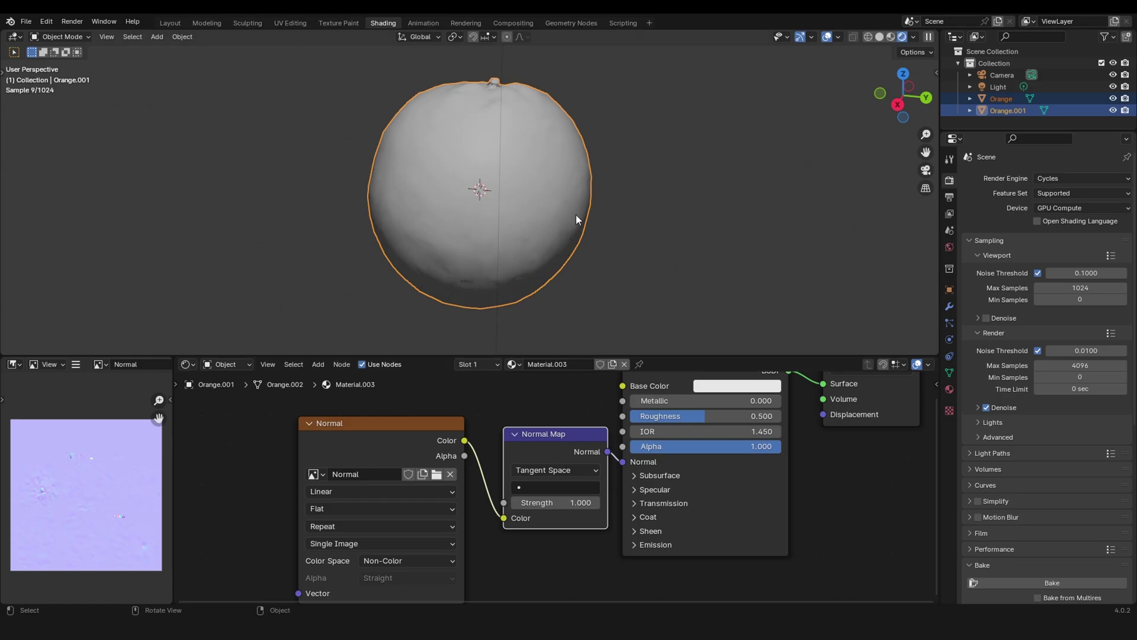
{"action": "middle_click_drag", "start_coordinate": [552, 141], "coordinate": [568, 169], "text": "shift"}
Deselect the orange and nudge the Normal Map node slightly left
{"action": "scroll", "coordinate": [568, 170], "scroll_direction": "down", "scroll_amount": 2}
{"action": "left_click", "coordinate": [584, 201]}
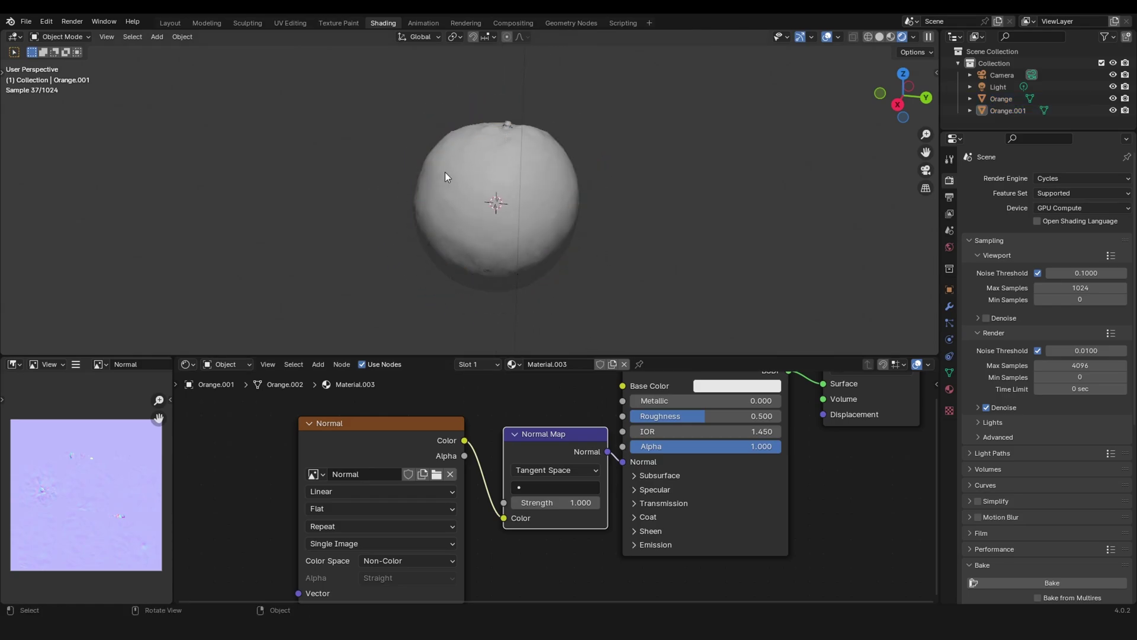
{"action": "left_click", "coordinate": [618, 464]}
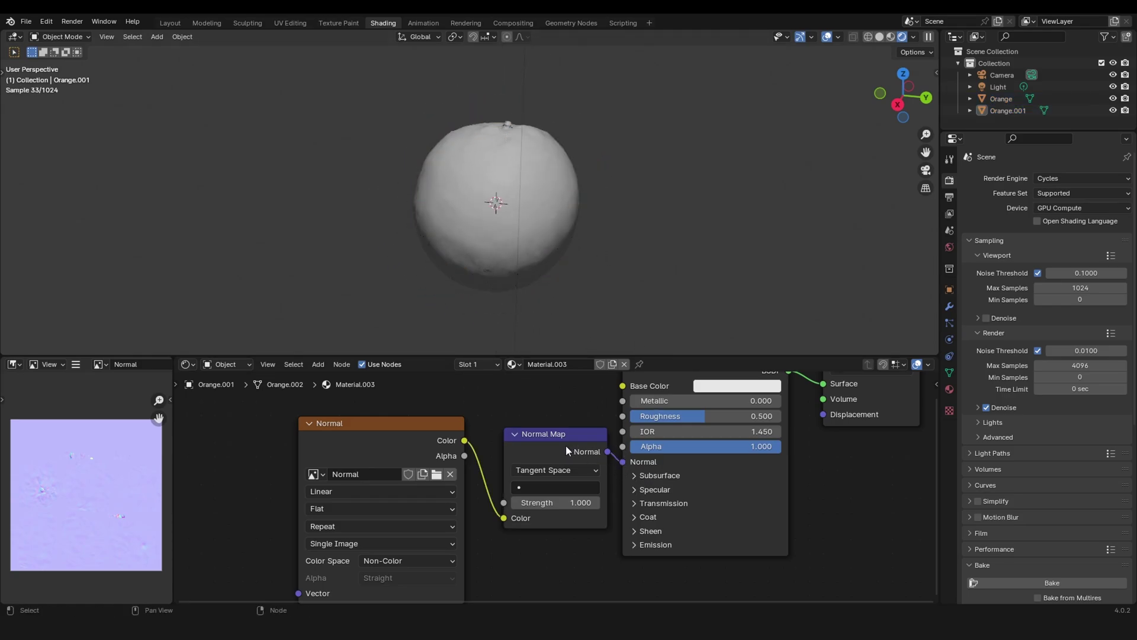
{"action": "left_click_drag", "start_coordinate": [567, 445], "coordinate": [549, 448]}
{"action": "mouse_move", "coordinate": [621, 462]}
{"action": "left_mouse_down"}
{"action": "mouse_move", "coordinate": [609, 467]}
{"action": "mouse_move", "coordinate": [596, 417]}
{"action": "mouse_move", "coordinate": [598, 453]}
{"action": "mouse_move", "coordinate": [622, 461]}
{"action": "left_mouse_up"}
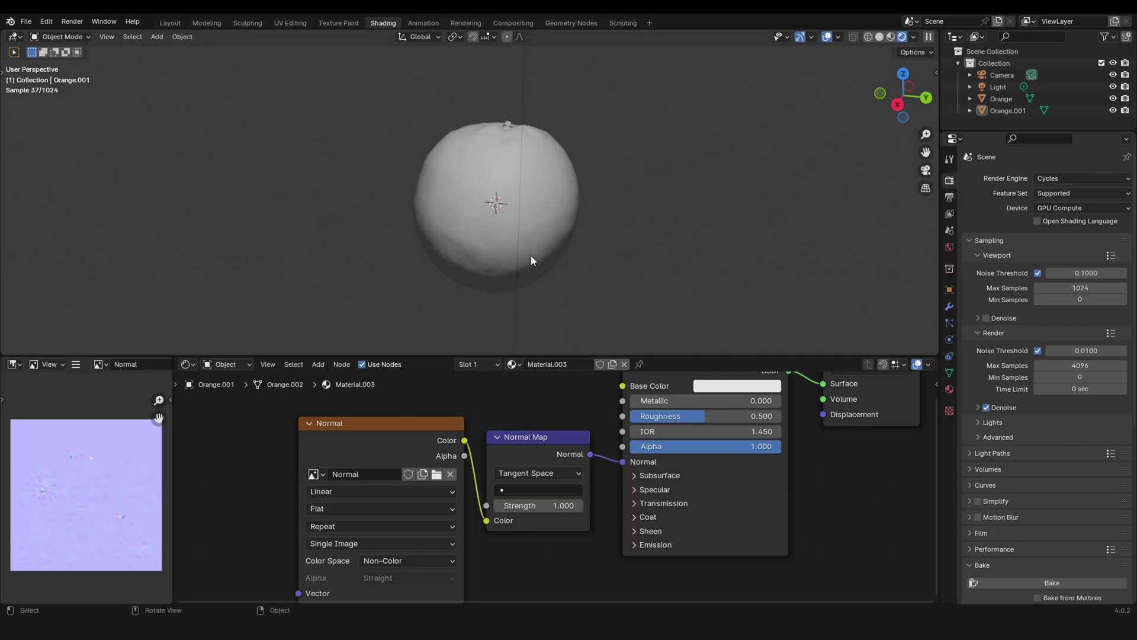
Toggle Orange.001's visibility repeatedly to compare it with the original orange
{"action": "left_click", "coordinate": [1113, 110]}
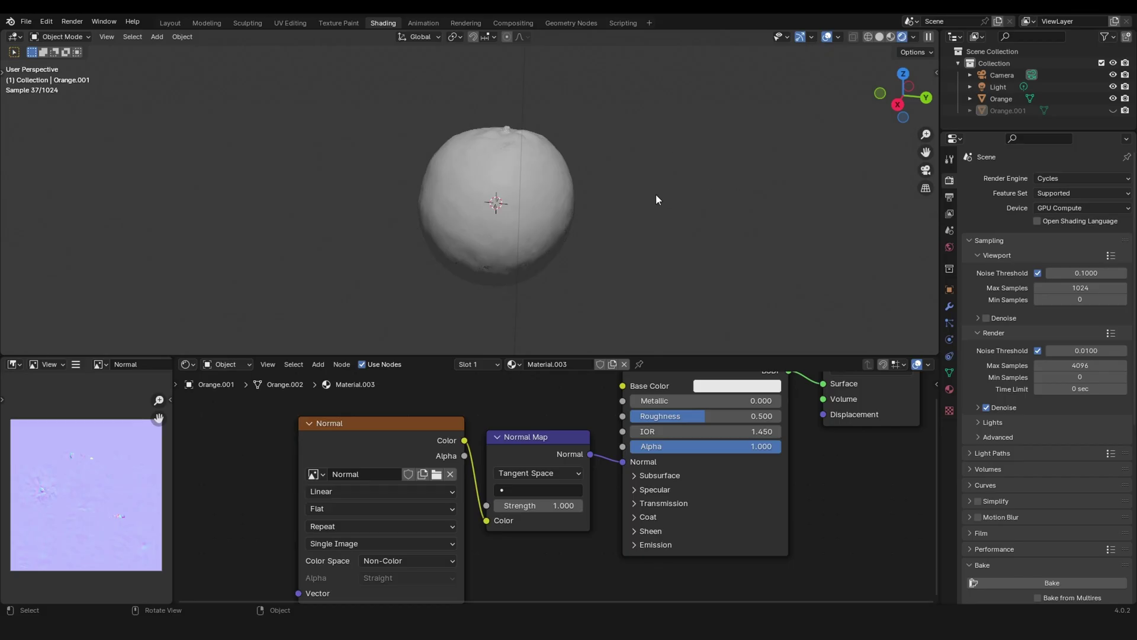
{"action": "left_click", "coordinate": [1113, 111]}
{"action": "left_click", "coordinate": [1113, 111]}
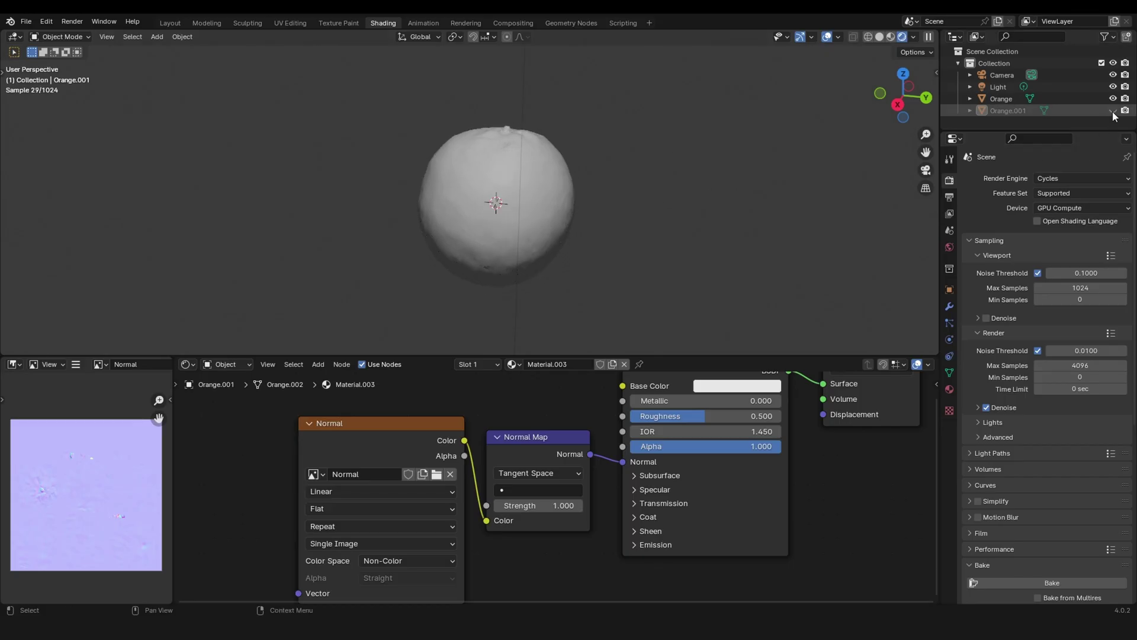
{"action": "left_click", "coordinate": [1113, 110]}
{"action": "left_click", "coordinate": [1113, 110]}
{"action": "left_click", "coordinate": [1113, 111]}
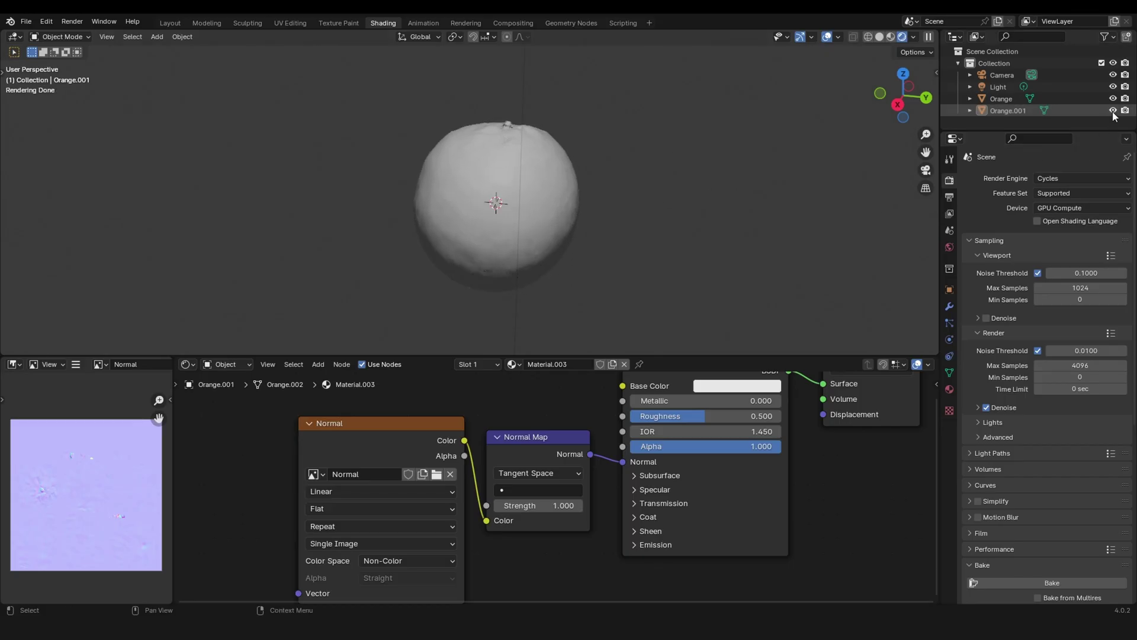
{"action": "left_click", "coordinate": [1113, 111]}
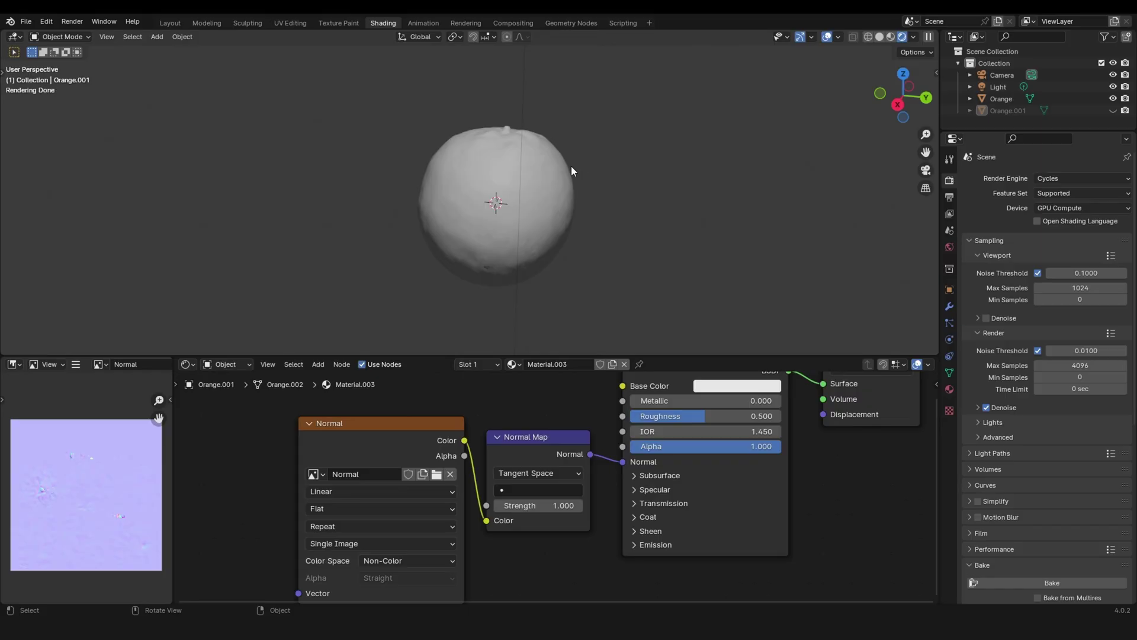
{"action": "left_click", "coordinate": [1113, 111]}
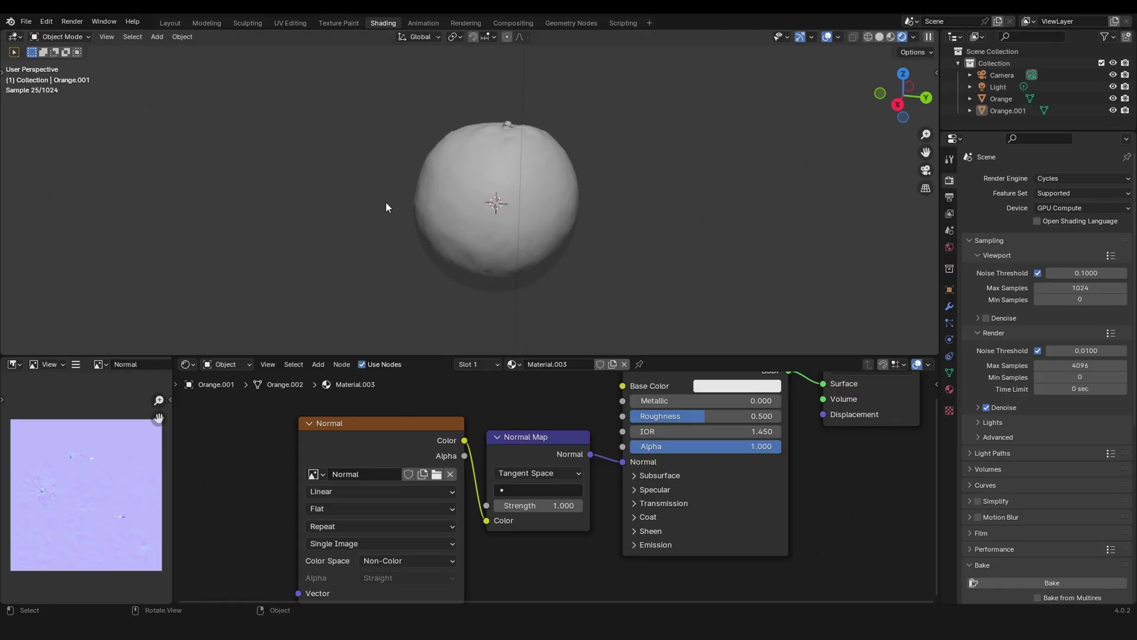
Scale Orange.001 down slightly, then hide it in the Outliner
{"action": "left_click", "coordinate": [573, 176]}
{"action": "key", "text": "s"}
{"action": "left_click", "coordinate": [724, 163]}
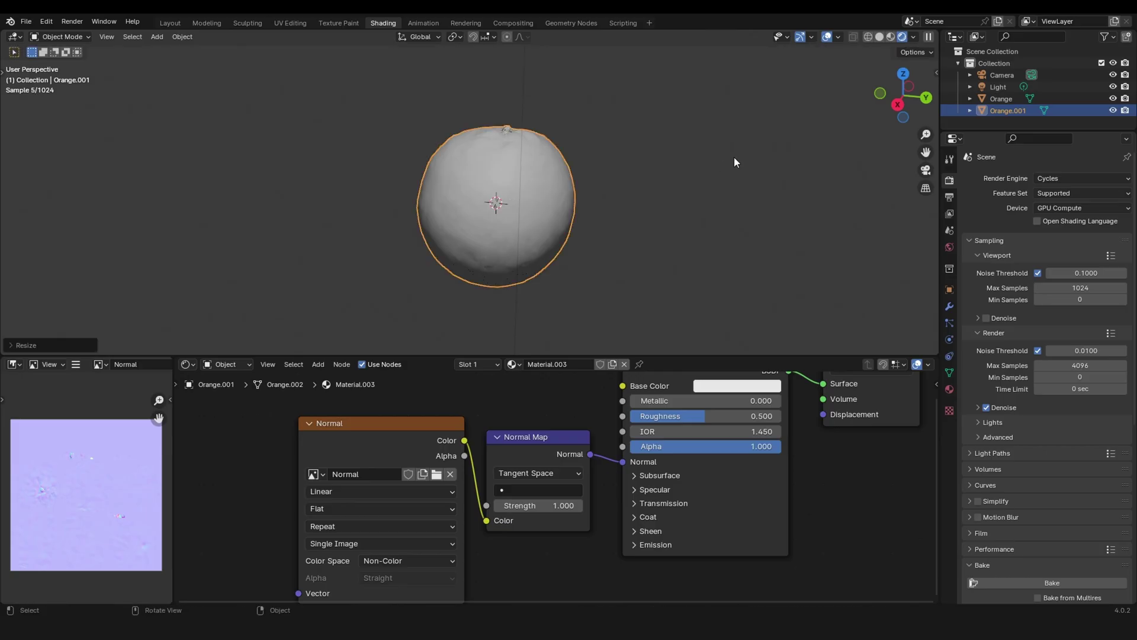
{"action": "left_click", "coordinate": [1113, 111]}
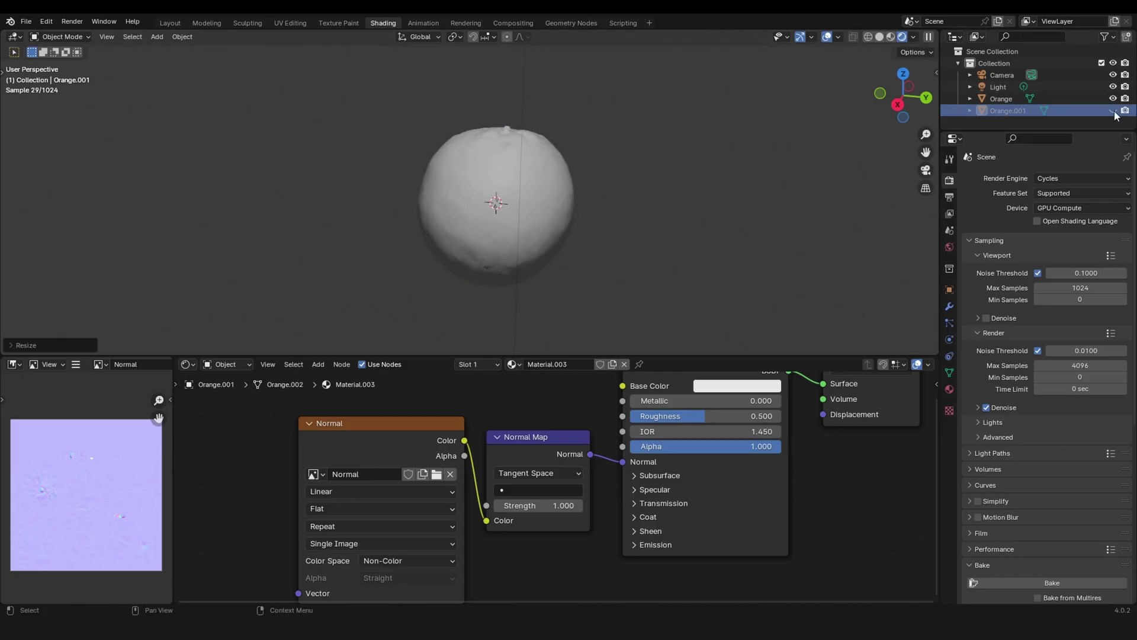
{"action": "left_click", "coordinate": [1112, 111]}
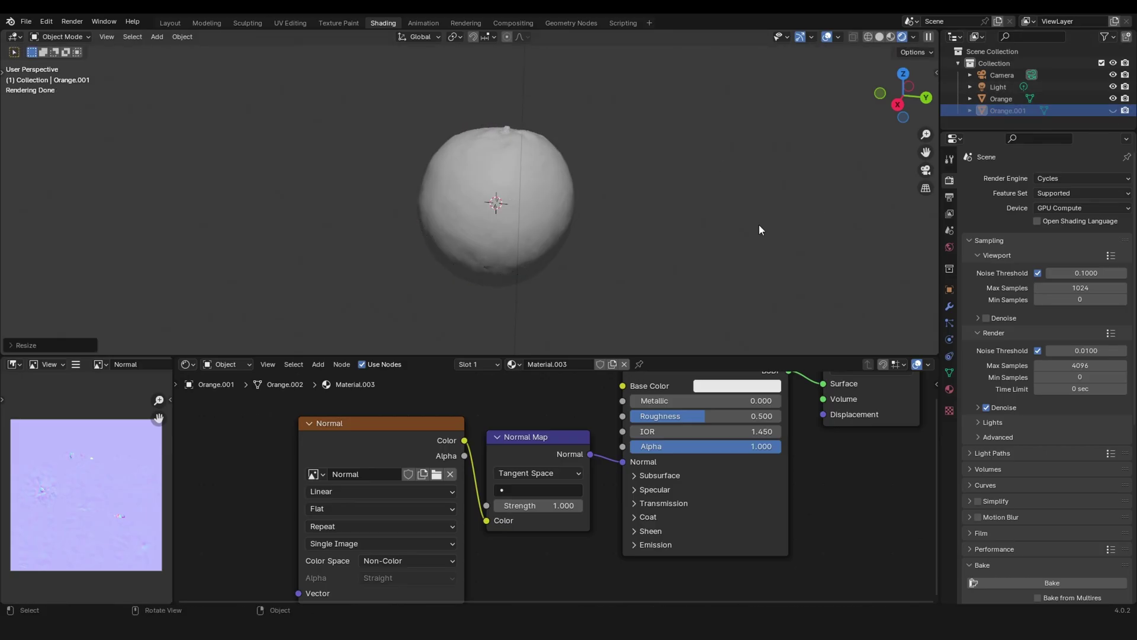